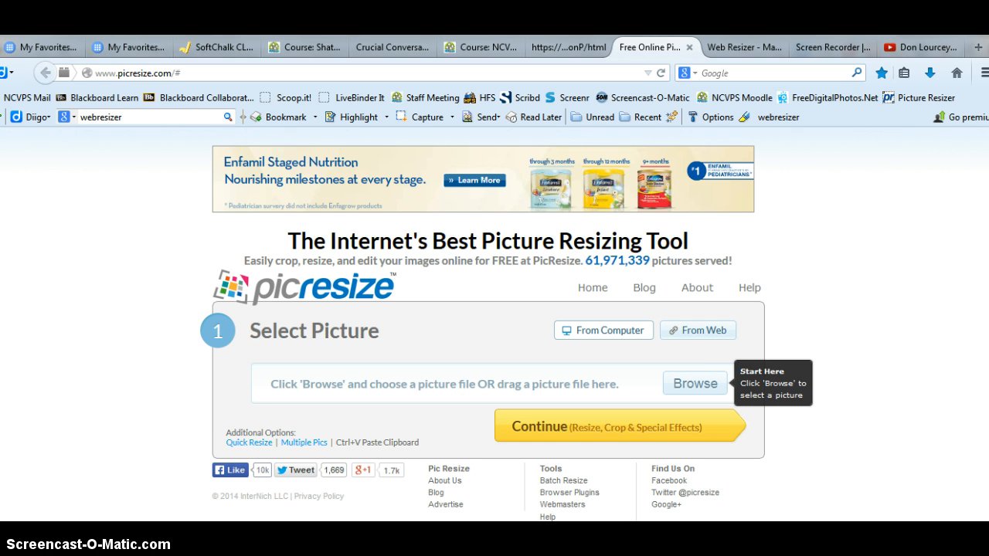
Step: Select the picture file 5 from the Downloads folder on the computer and continue to its editing page
{"action": "scroll", "coordinate": [494, 325], "scroll_direction": "down", "scroll_amount": 1}
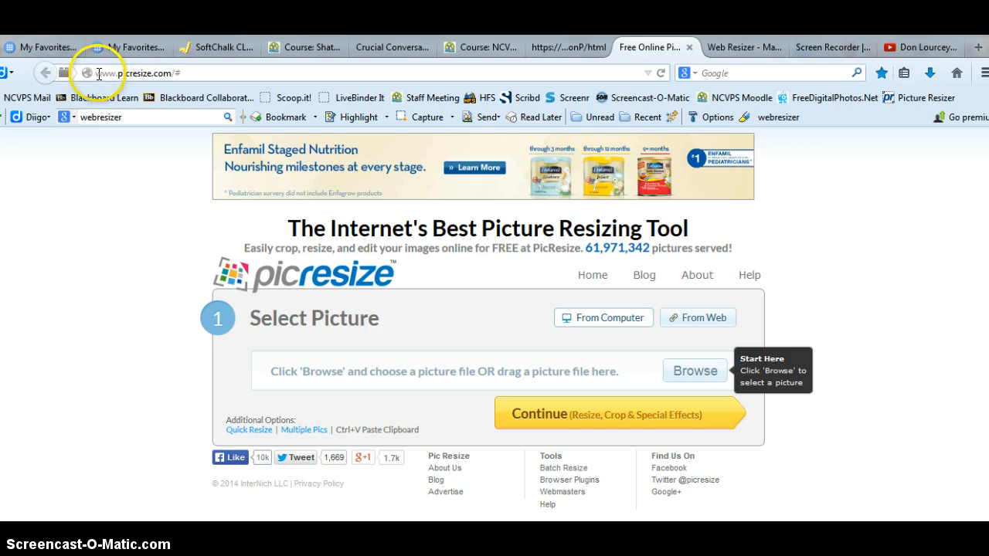
{"action": "left_click_drag", "start_coordinate": [96, 73], "coordinate": [174, 77]}
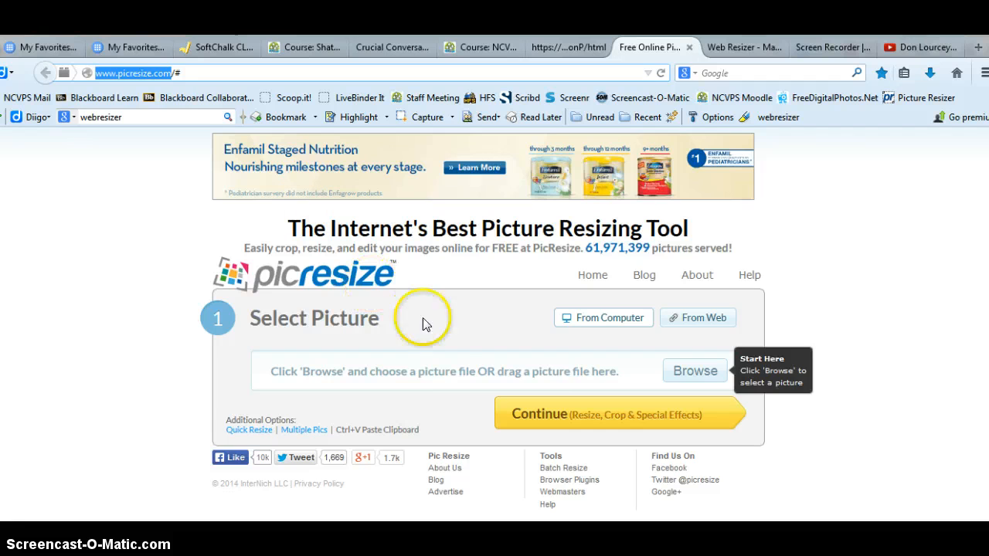
{"action": "left_click", "coordinate": [700, 371]}
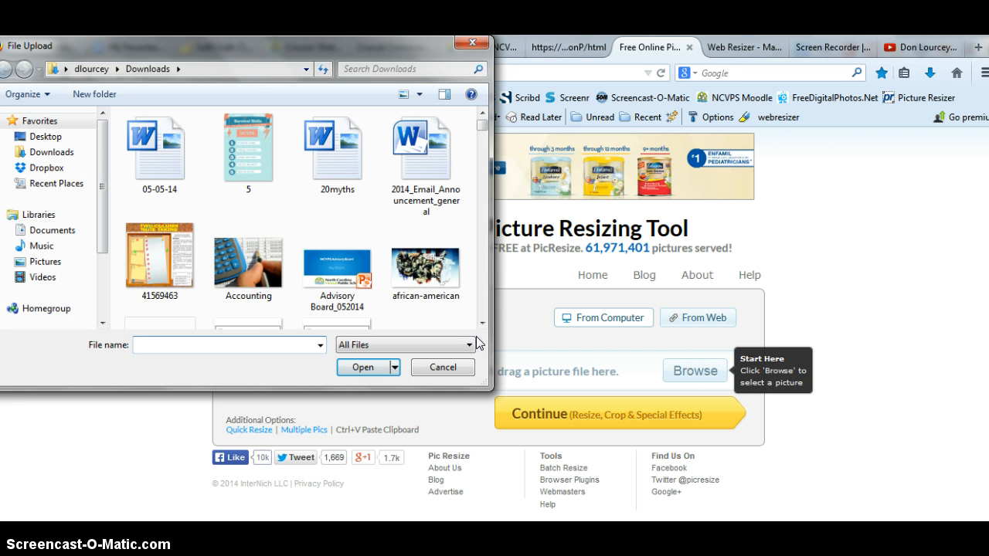
{"action": "left_click", "coordinate": [420, 311]}
{"action": "left_click", "coordinate": [446, 366]}
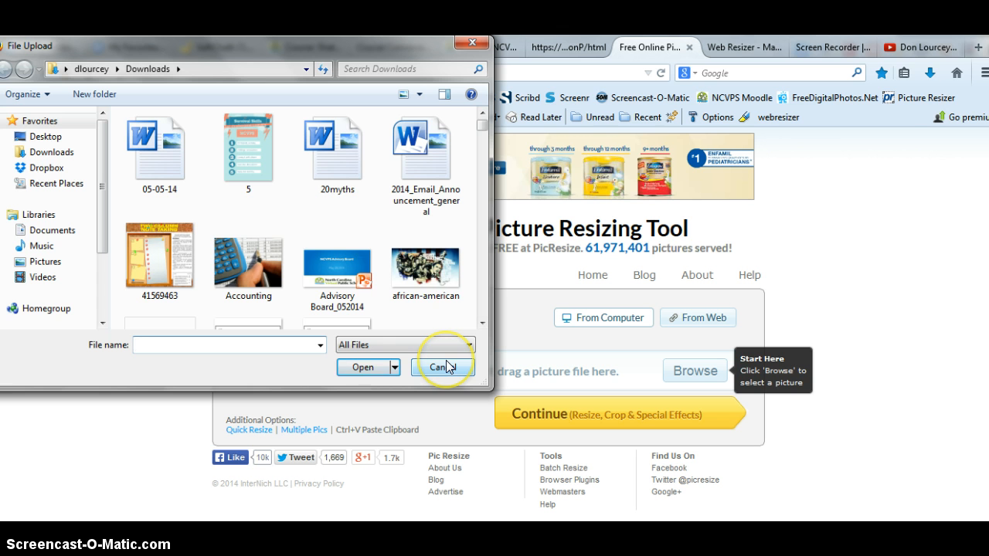
{"action": "left_click", "coordinate": [247, 151]}
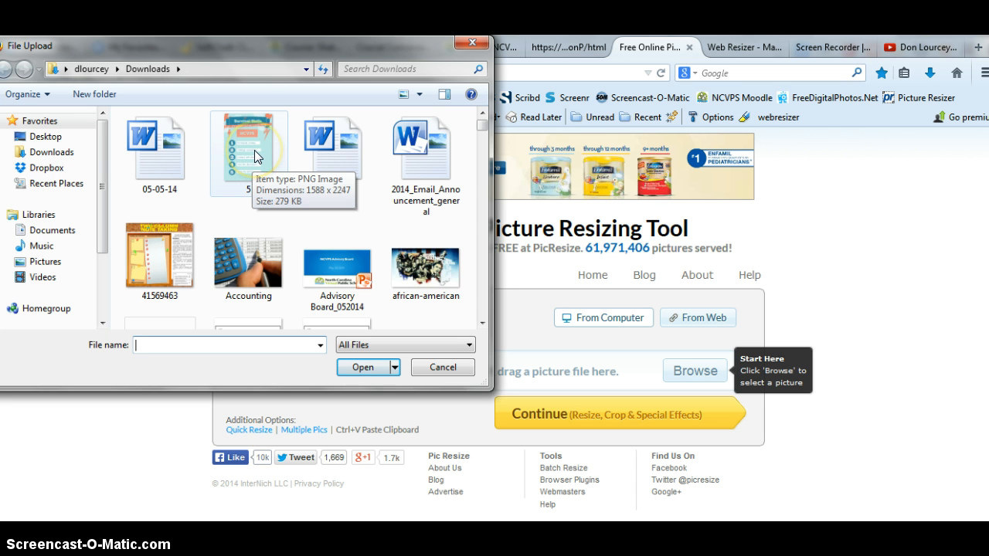
{"action": "left_click", "coordinate": [255, 150]}
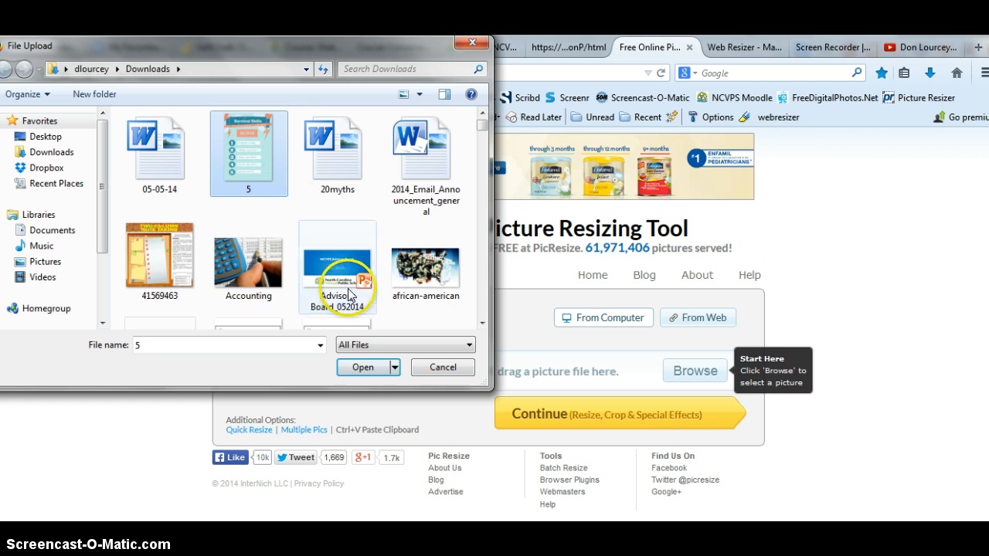
{"action": "left_click", "coordinate": [364, 367]}
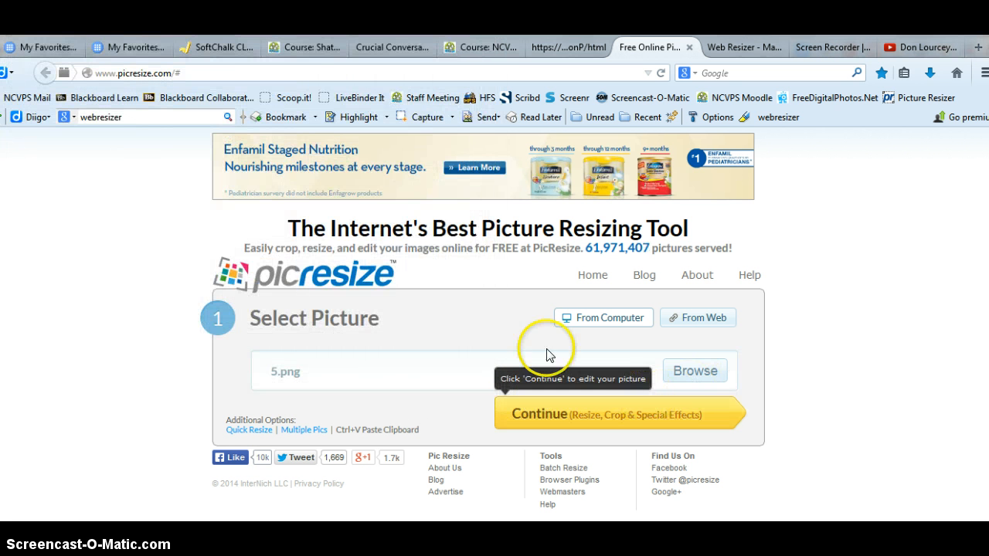
{"action": "left_click", "coordinate": [587, 418]}
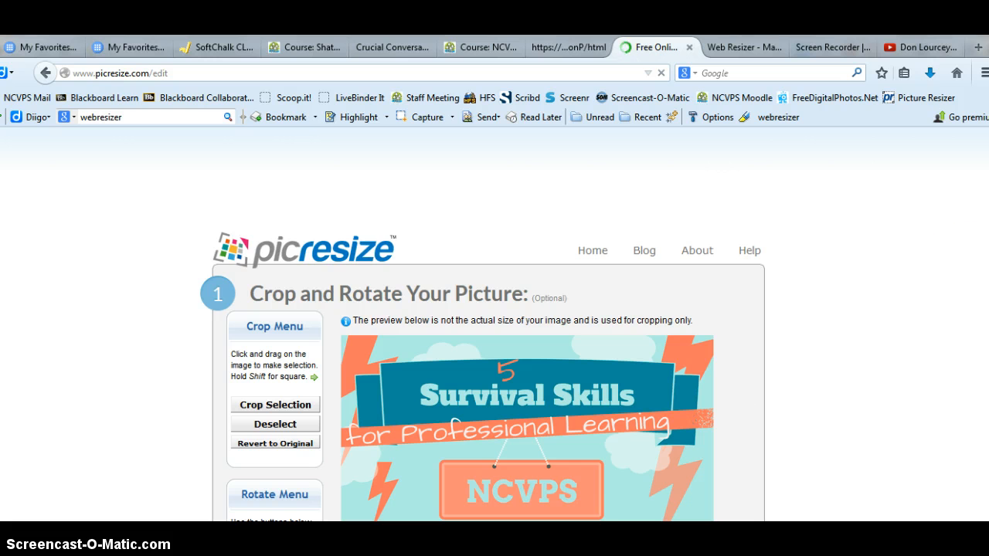
Step: Choose 75% smaller as the resize option for the uploaded picture
{"action": "scroll", "coordinate": [494, 325], "scroll_direction": "down", "scroll_amount": 4}
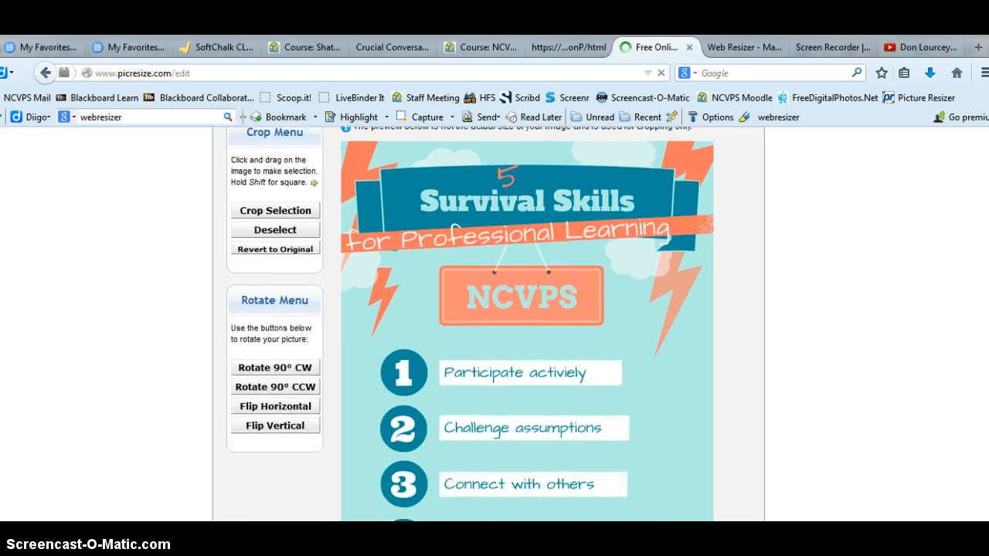
{"action": "scroll", "coordinate": [494, 325], "scroll_direction": "down", "scroll_amount": 3}
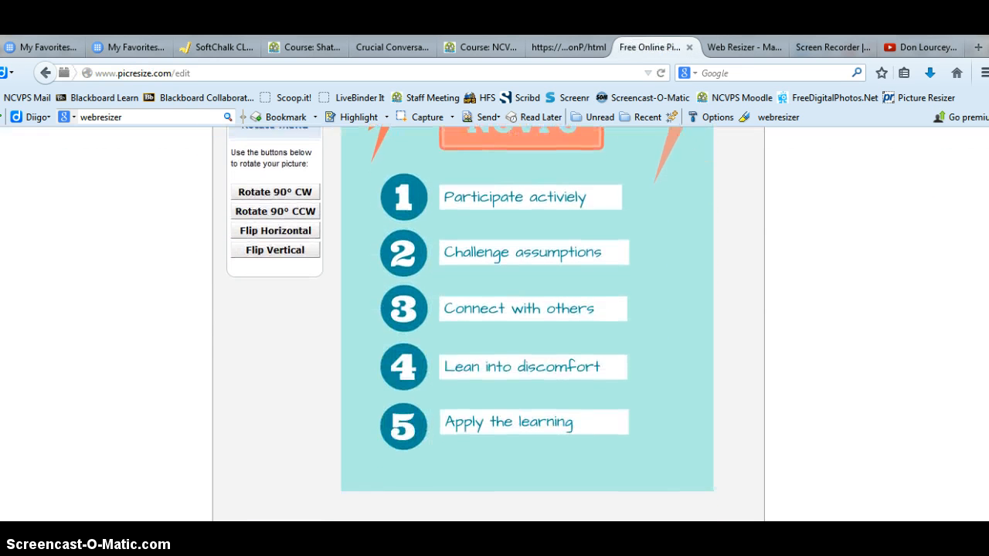
{"action": "scroll", "coordinate": [494, 324], "scroll_direction": "down", "scroll_amount": 1}
{"action": "scroll", "coordinate": [495, 324], "scroll_direction": "up", "scroll_amount": 1}
{"action": "scroll", "coordinate": [495, 325], "scroll_direction": "down", "scroll_amount": 2}
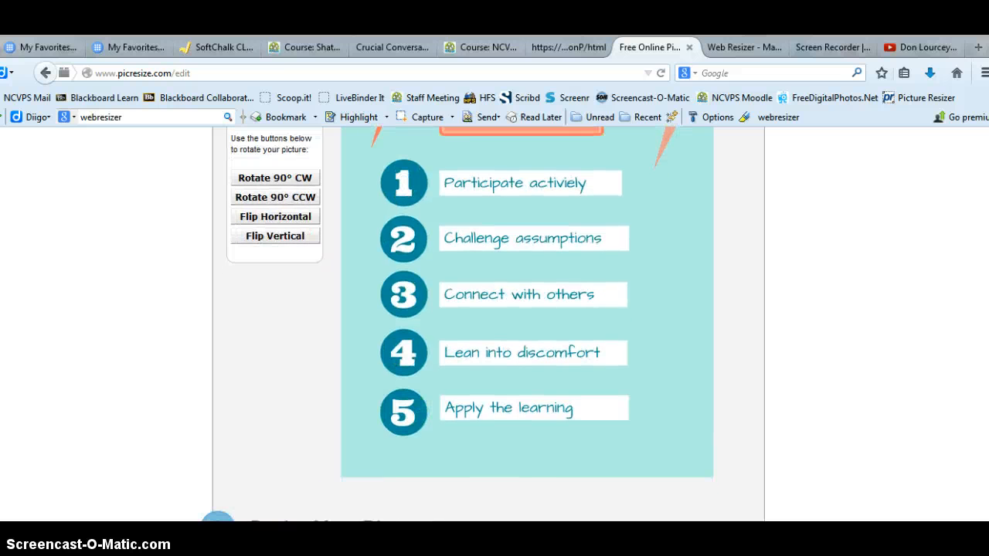
{"action": "scroll", "coordinate": [495, 324], "scroll_direction": "down", "scroll_amount": 3}
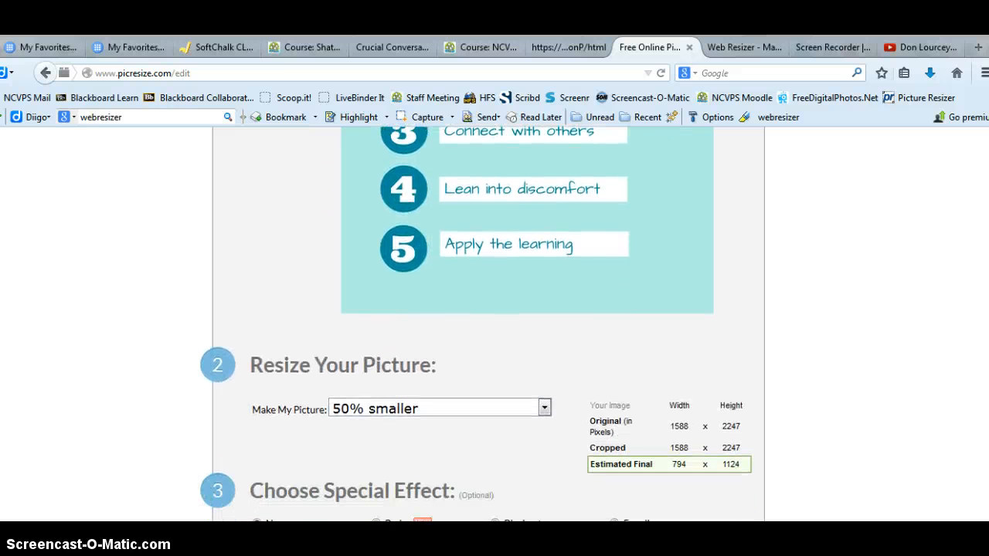
{"action": "scroll", "coordinate": [494, 325], "scroll_direction": "down", "scroll_amount": 3}
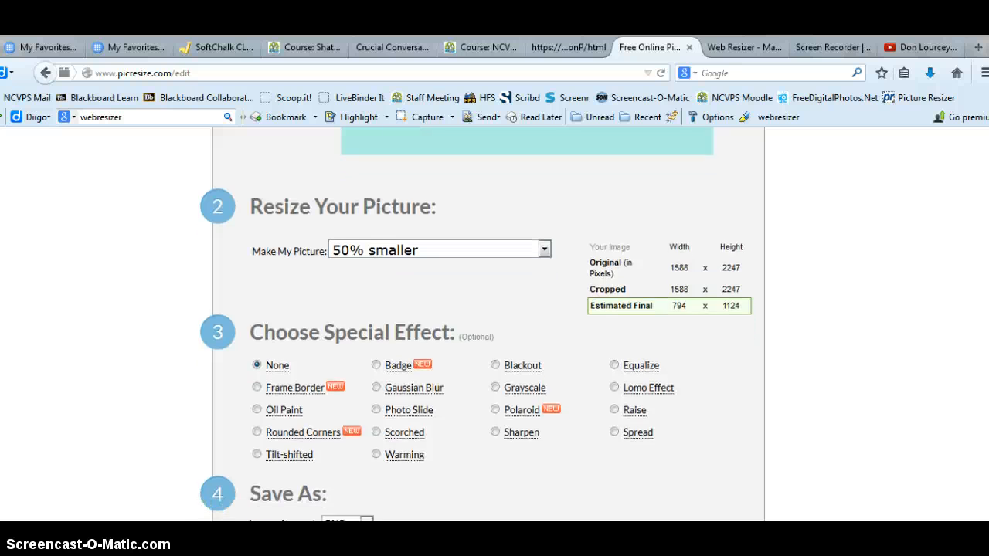
{"action": "scroll", "coordinate": [494, 325], "scroll_direction": "down", "scroll_amount": 1}
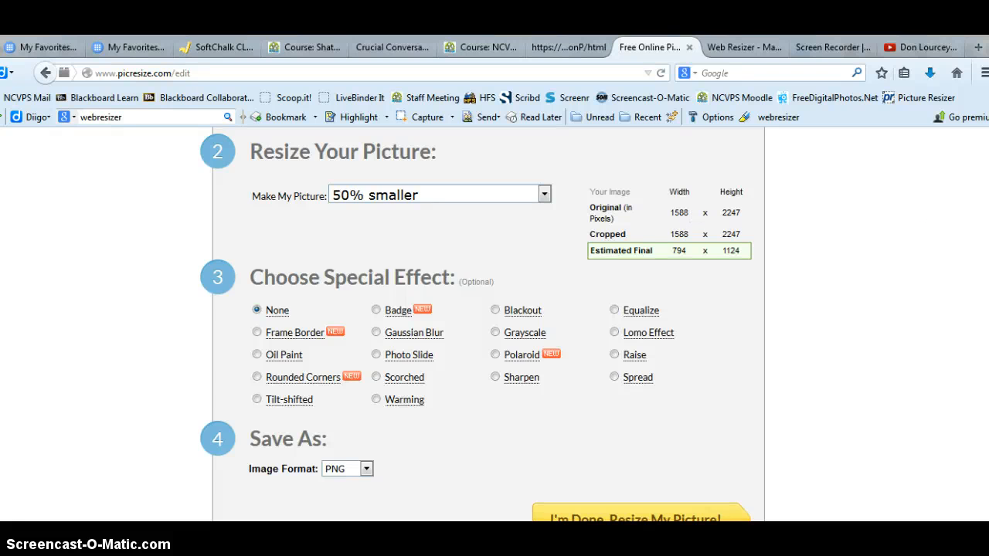
{"action": "scroll", "coordinate": [476, 328], "scroll_direction": "up", "scroll_amount": 1}
{"action": "scroll", "coordinate": [676, 360], "scroll_direction": "up", "scroll_amount": 3}
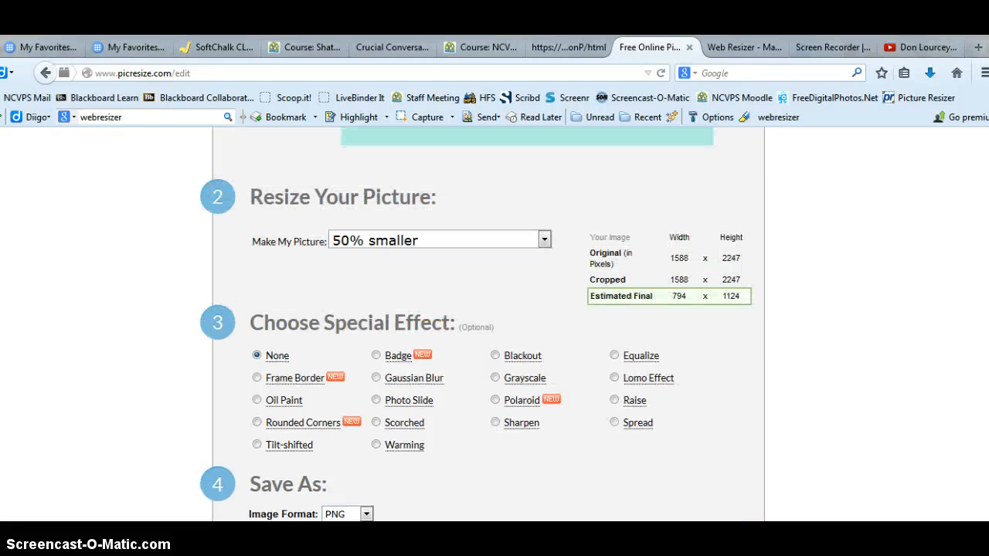
{"action": "left_click", "coordinate": [546, 271]}
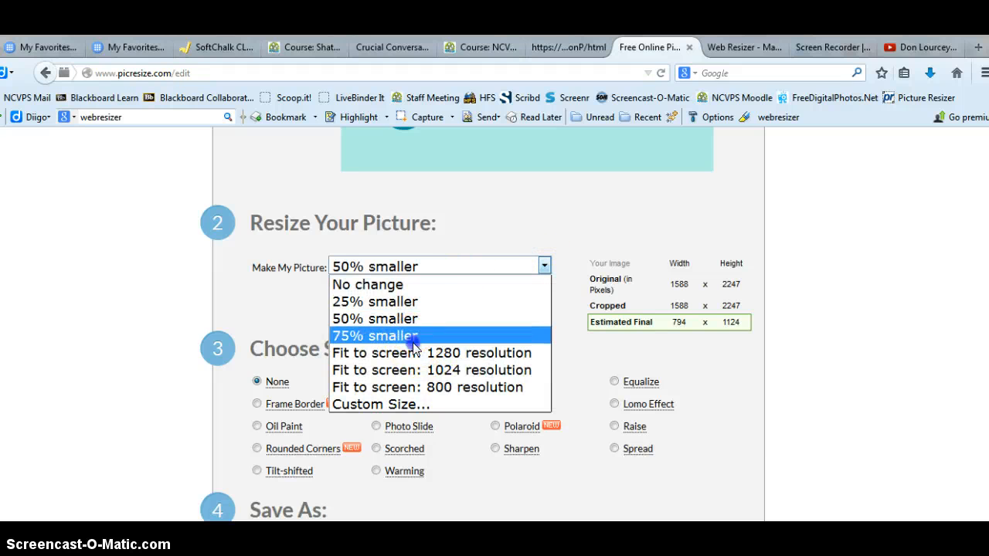
{"action": "left_click", "coordinate": [414, 337]}
Step: Try a custom picture size of 330 pixels wide by 550 pixels high, and return to the 75% smaller option
{"action": "left_click", "coordinate": [545, 267]}
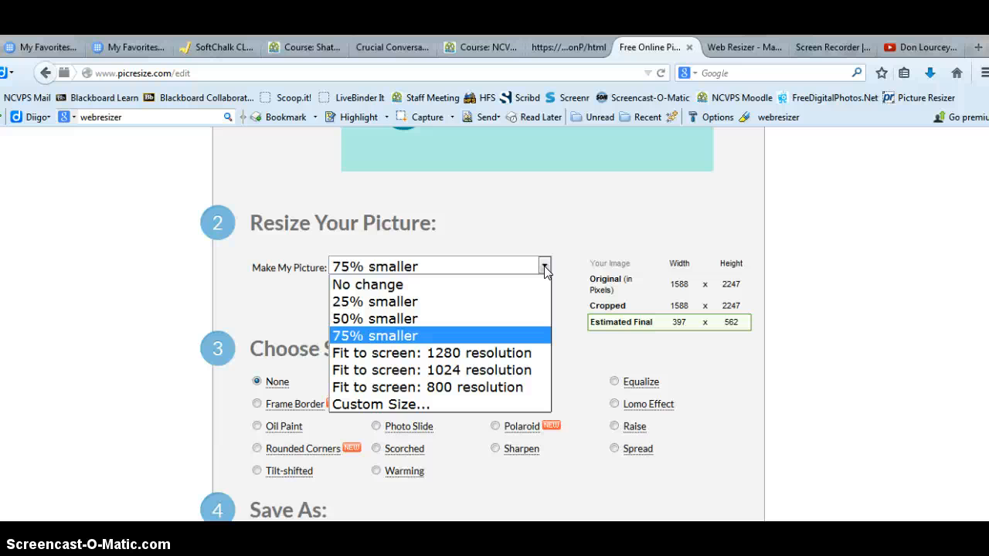
{"action": "left_click", "coordinate": [409, 404]}
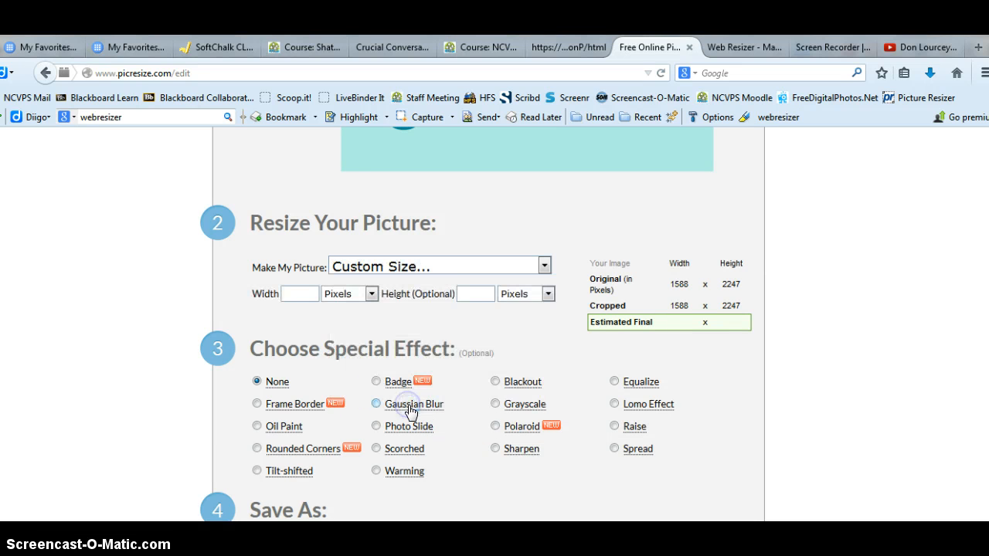
{"action": "left_click", "coordinate": [308, 293]}
{"action": "type", "text": "330"}
{"action": "key", "text": "Tab"}
{"action": "key", "text": "Tab"}
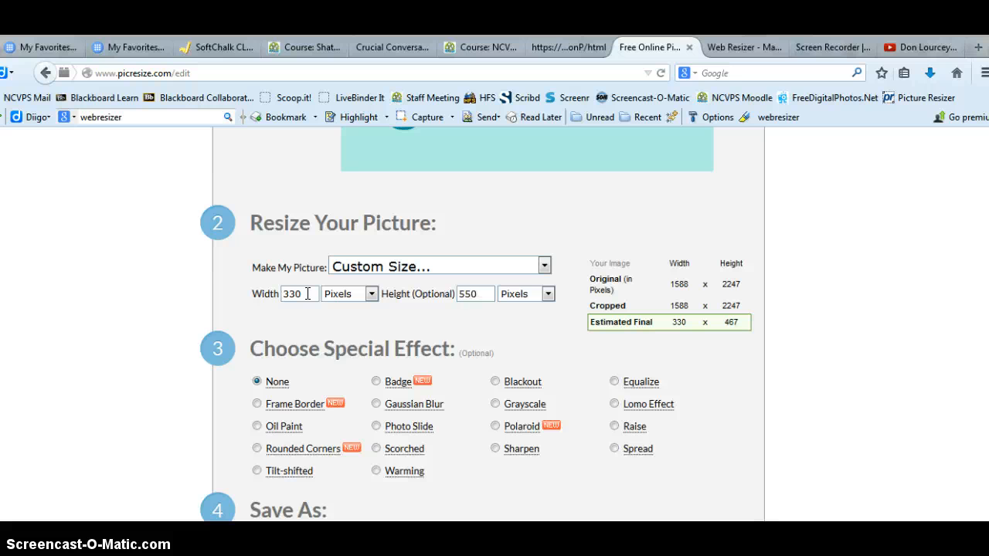
{"action": "key", "text": "Tab"}
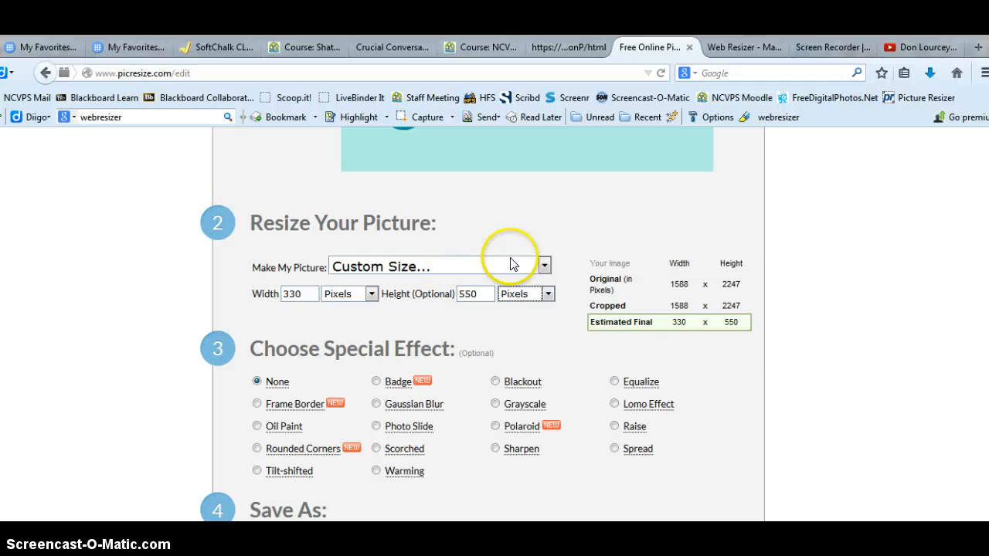
{"action": "left_click", "coordinate": [544, 267]}
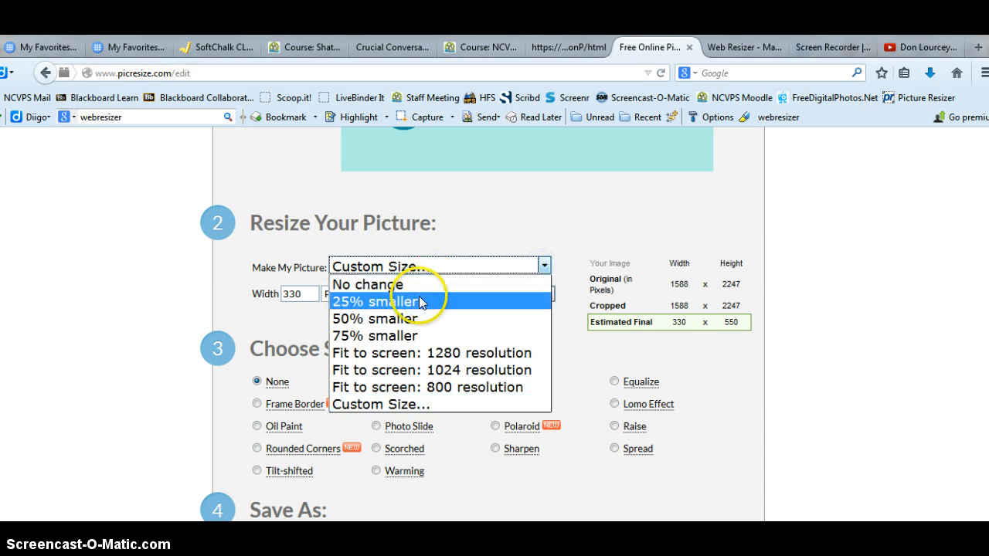
{"action": "left_click", "coordinate": [408, 335]}
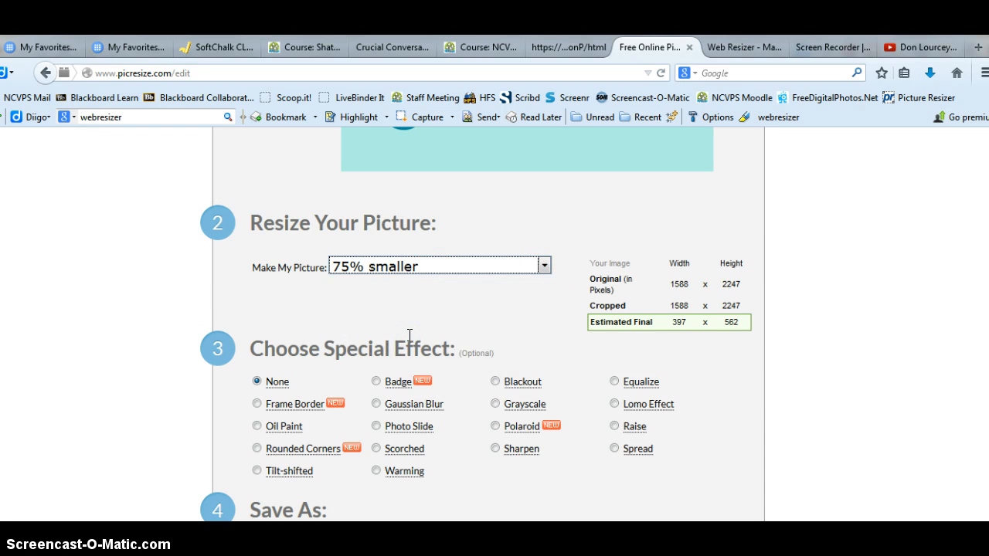
Step: Review the special effects and the available image formats, leaving the effect at None and the format at PNG
{"action": "scroll", "coordinate": [947, 426], "scroll_direction": "down", "scroll_amount": 1}
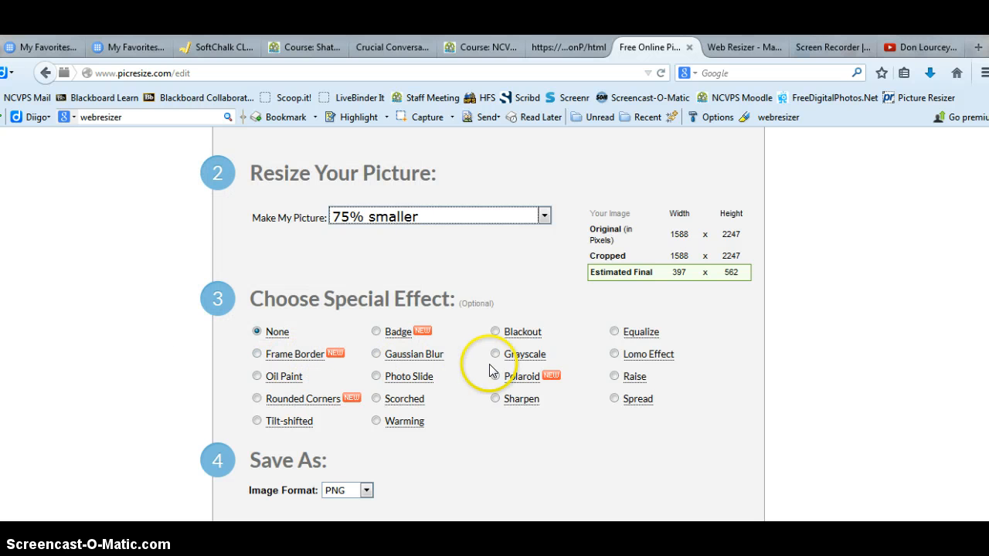
{"action": "mouse_move", "coordinate": [537, 361]}
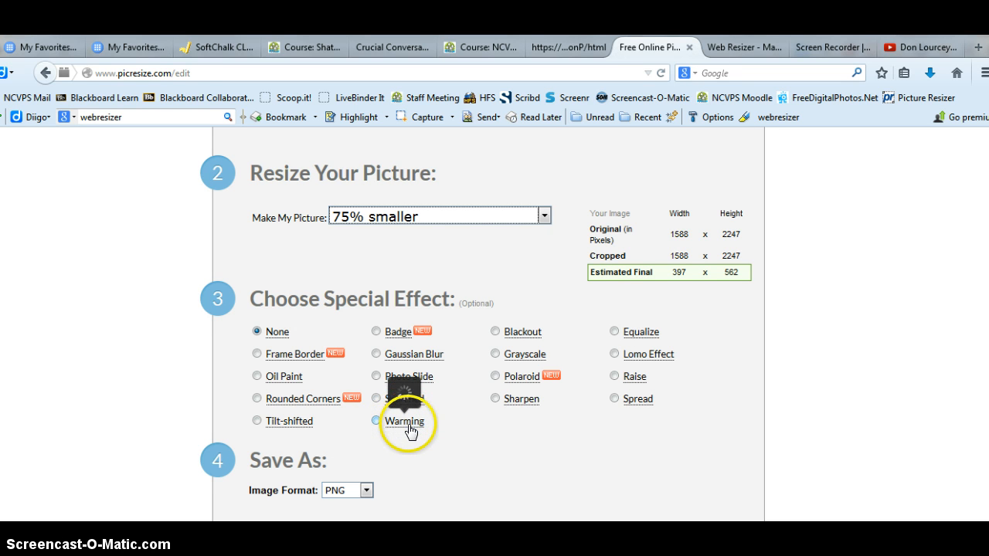
{"action": "mouse_move", "coordinate": [409, 428]}
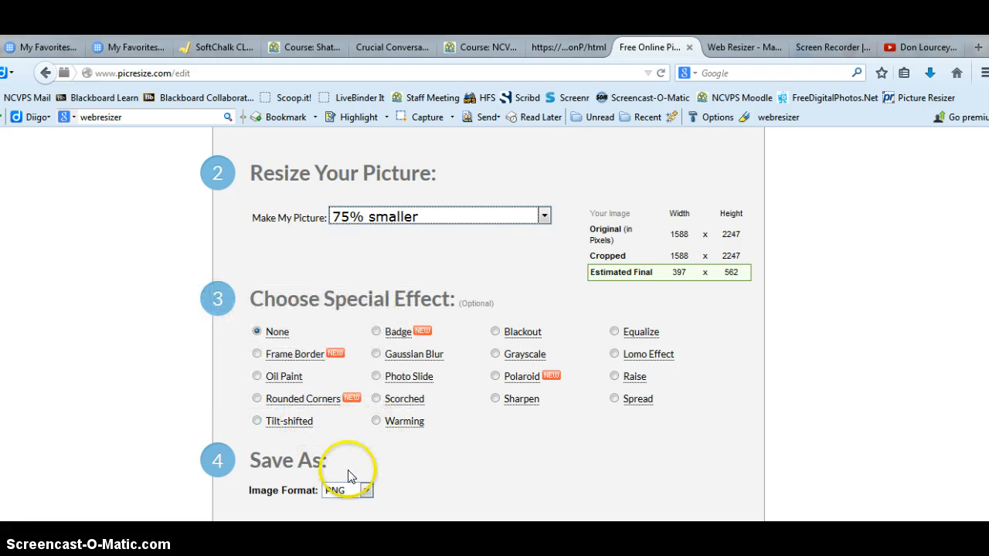
{"action": "left_click", "coordinate": [368, 492]}
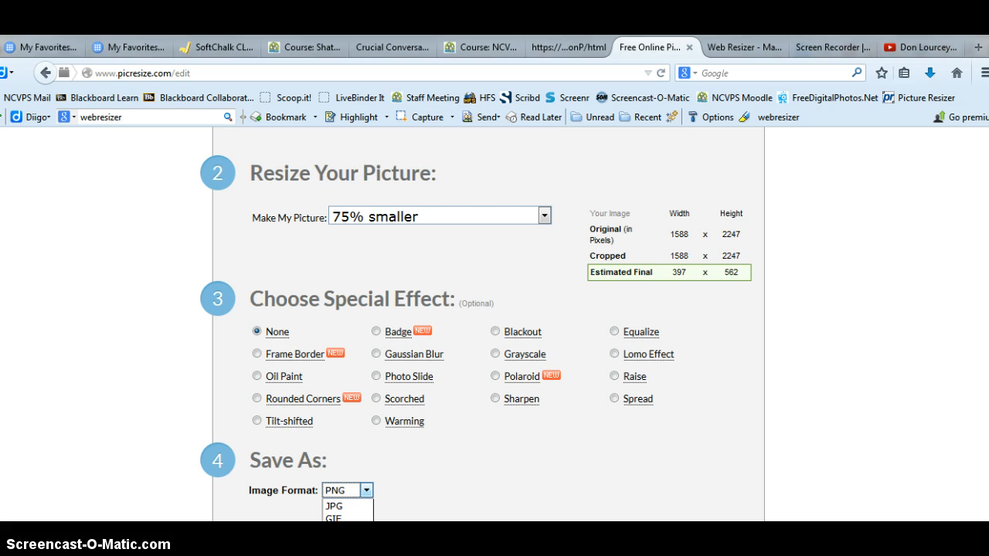
{"action": "key", "text": "Escape"}
{"action": "scroll", "coordinate": [489, 324], "scroll_direction": "down", "scroll_amount": 2}
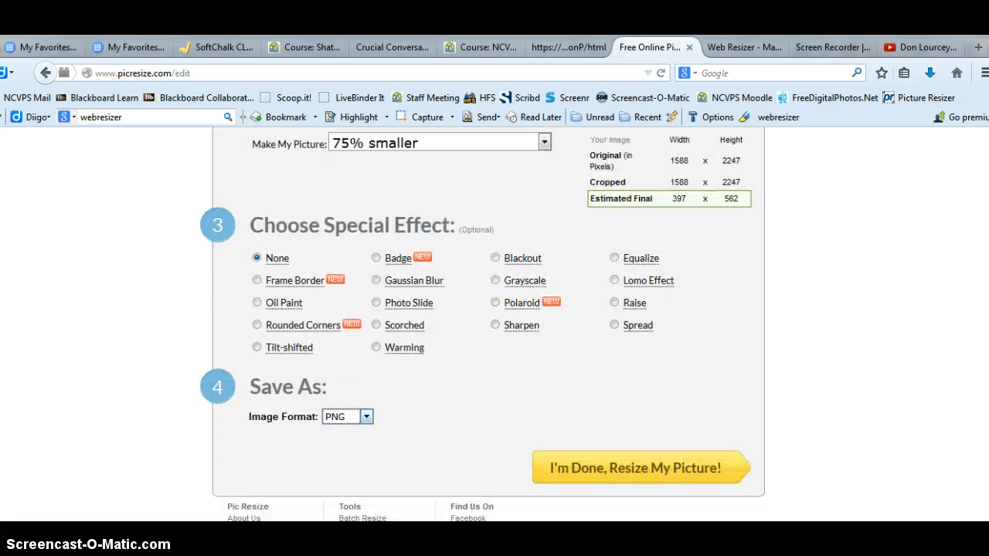
{"action": "left_click", "coordinate": [366, 418]}
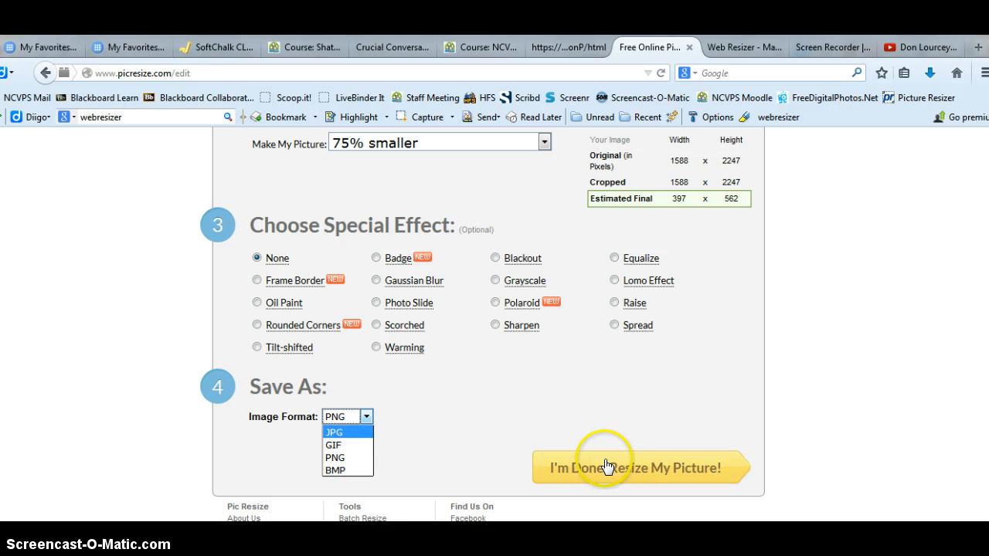
{"action": "left_click", "coordinate": [345, 417]}
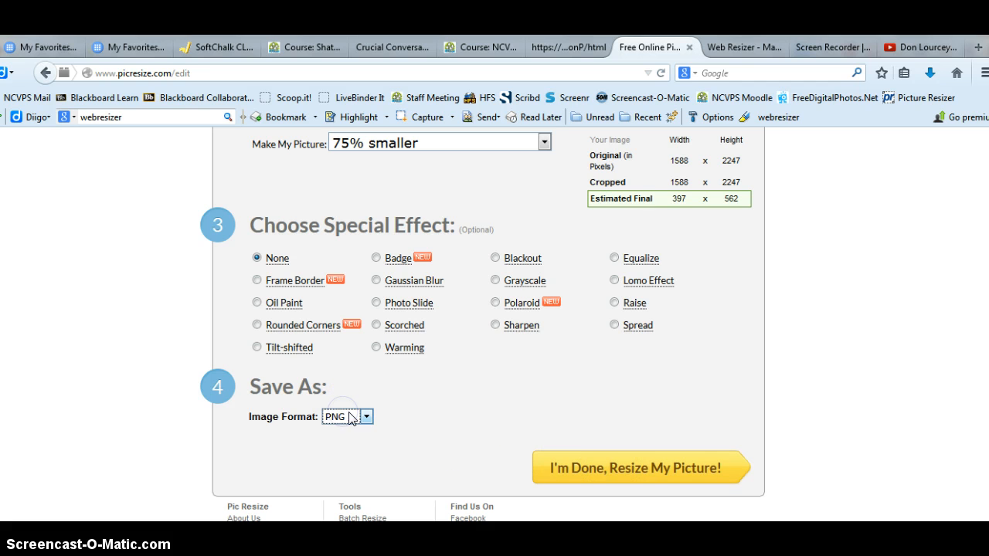
Step: Finish editing and resize the picture with the chosen settings
{"action": "left_click", "coordinate": [624, 468]}
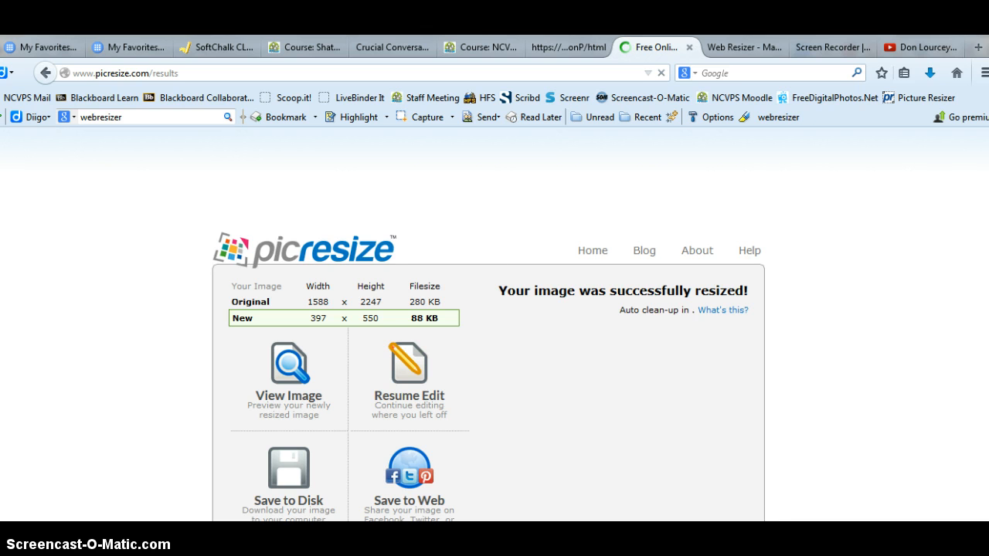
{"action": "scroll", "coordinate": [488, 325], "scroll_direction": "down", "scroll_amount": 2}
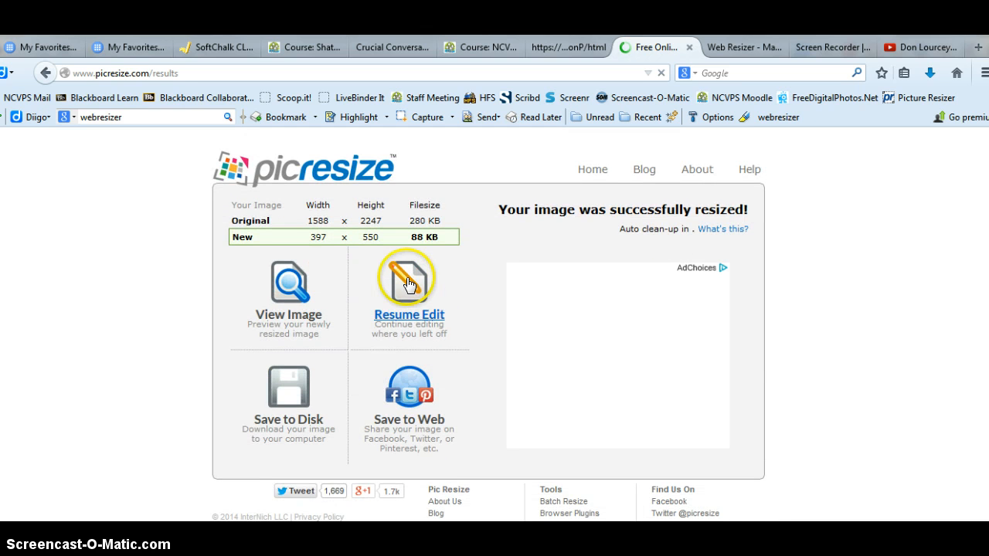
Step: Save the resized picture rsz_5.png to the computer and show the recent downloads
{"action": "left_click", "coordinate": [292, 421]}
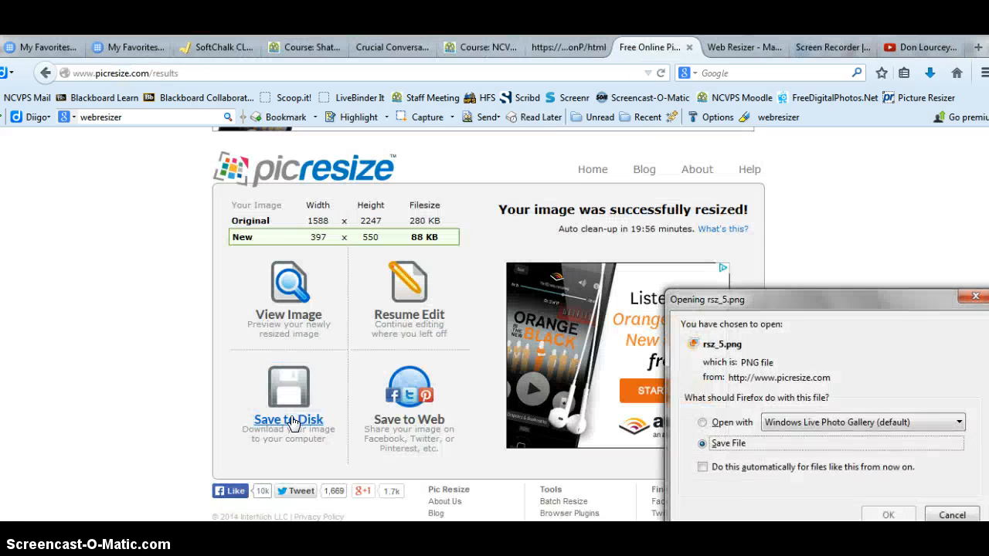
{"action": "left_click_drag", "start_coordinate": [809, 298], "coordinate": [722, 235]}
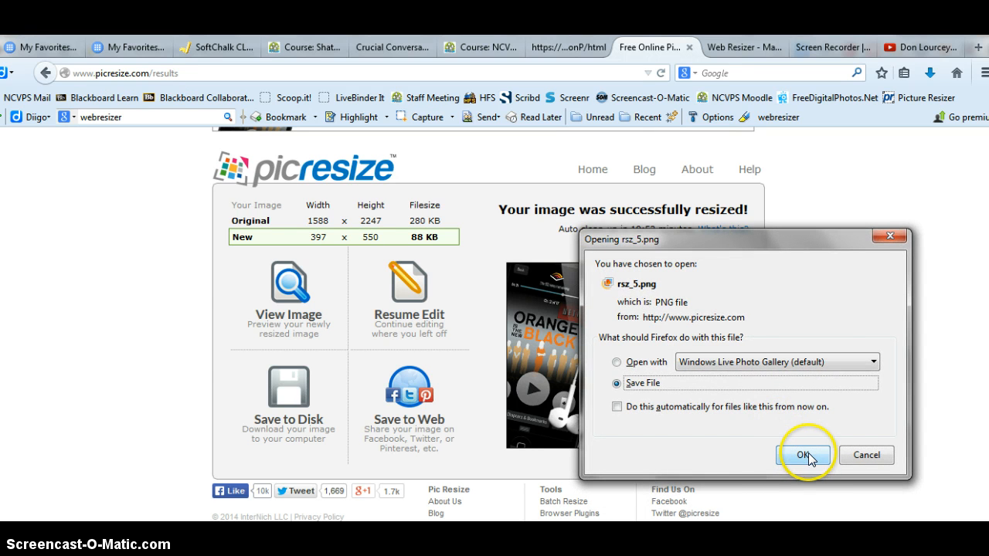
{"action": "left_click", "coordinate": [804, 456]}
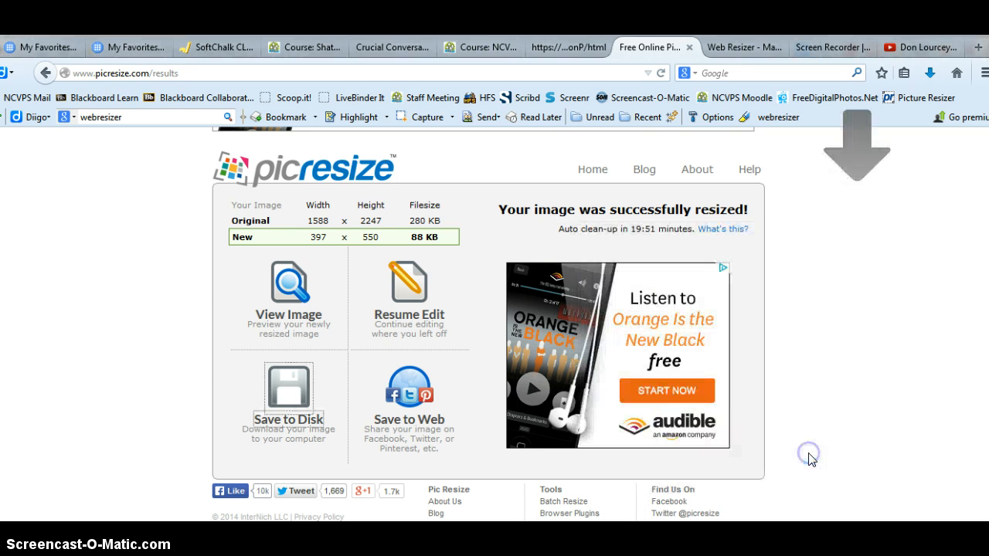
{"action": "left_click", "coordinate": [930, 73]}
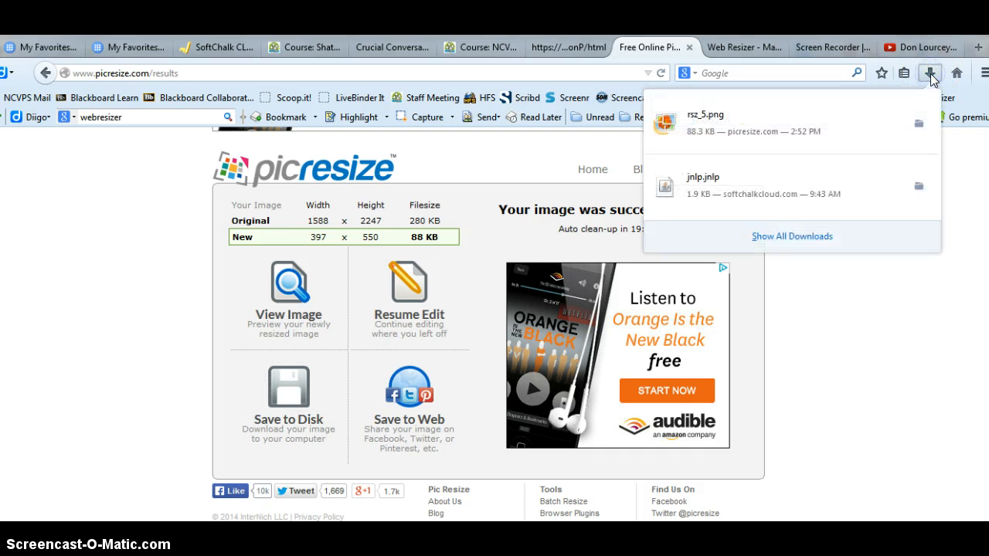
Step: Open the downloaded rsz_5.png from the recent downloads and locate the file in its folder
{"action": "left_click", "coordinate": [710, 123]}
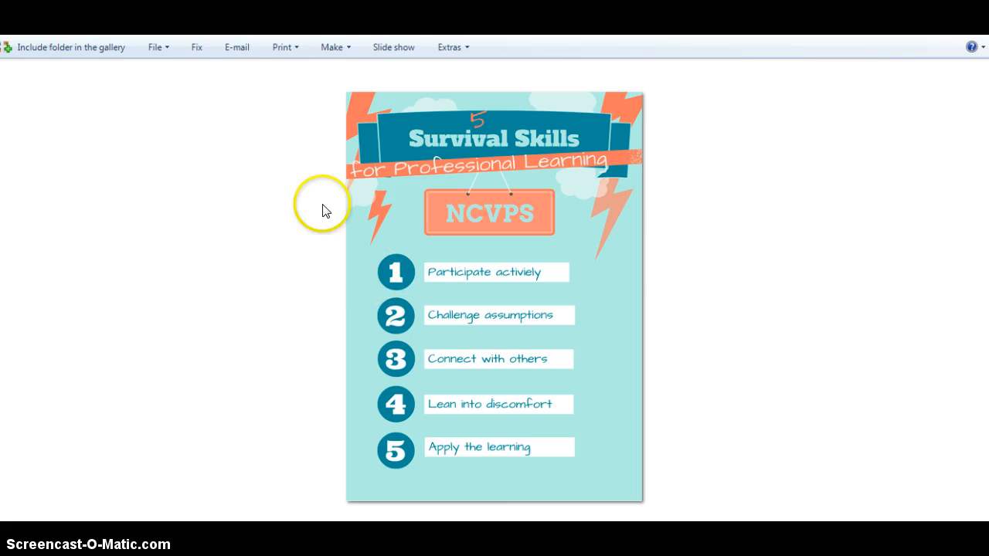
{"action": "right_click", "coordinate": [454, 276]}
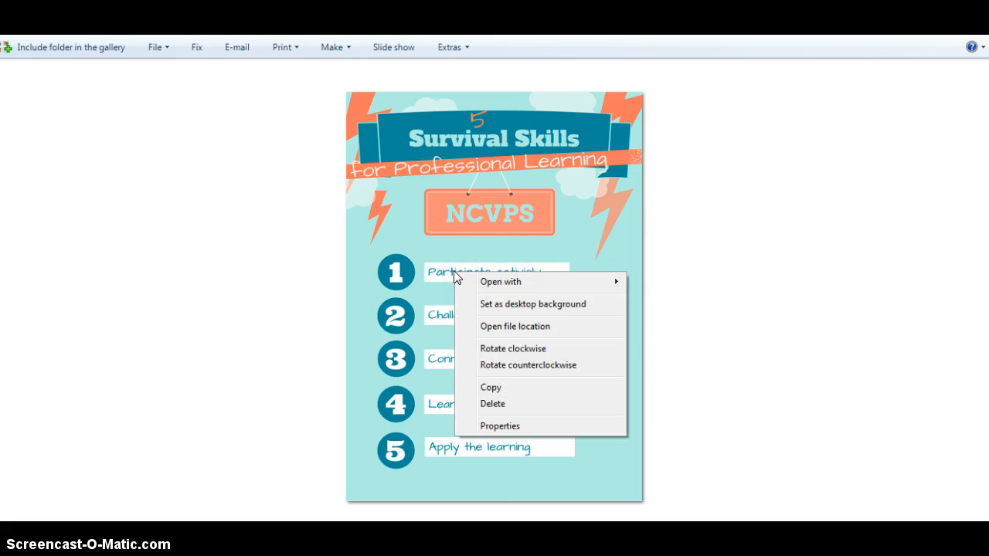
{"action": "mouse_move", "coordinate": [479, 281]}
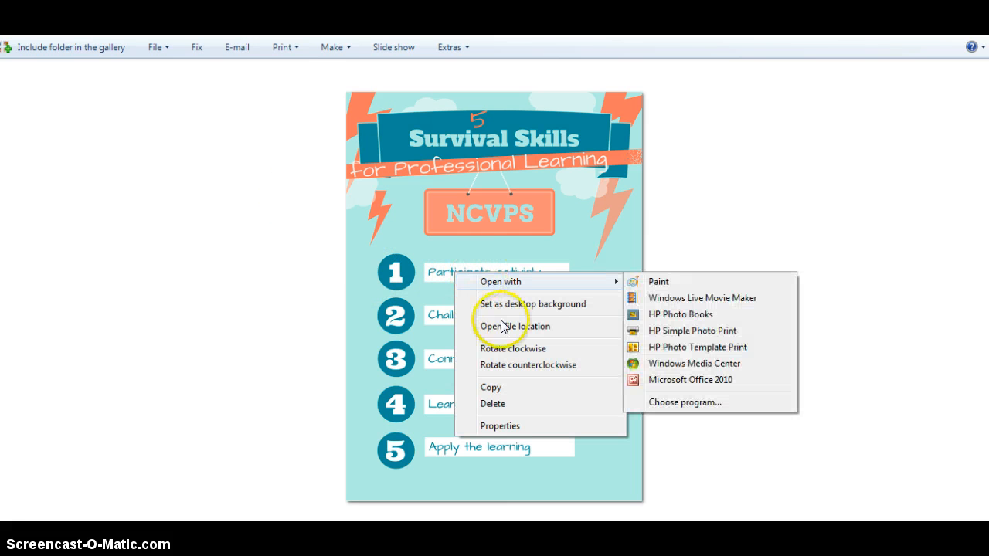
{"action": "left_click", "coordinate": [525, 327]}
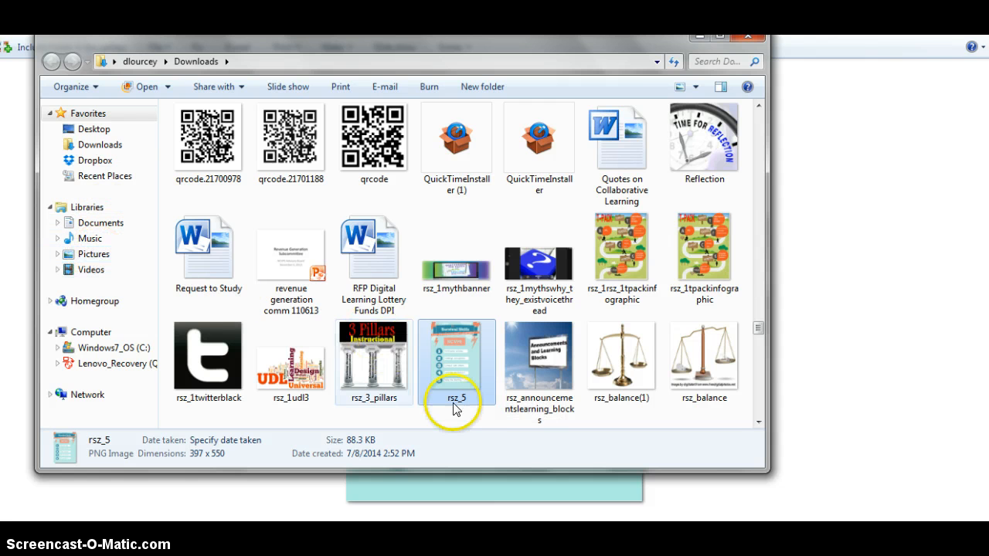
{"action": "mouse_move", "coordinate": [463, 378]}
{"action": "left_mouse_down"}
{"action": "mouse_move", "coordinate": [391, 370]}
{"action": "mouse_move", "coordinate": [113, 249]}
{"action": "mouse_move", "coordinate": [355, 307]}
{"action": "mouse_move", "coordinate": [470, 375]}
{"action": "mouse_move", "coordinate": [452, 389]}
{"action": "left_mouse_up"}
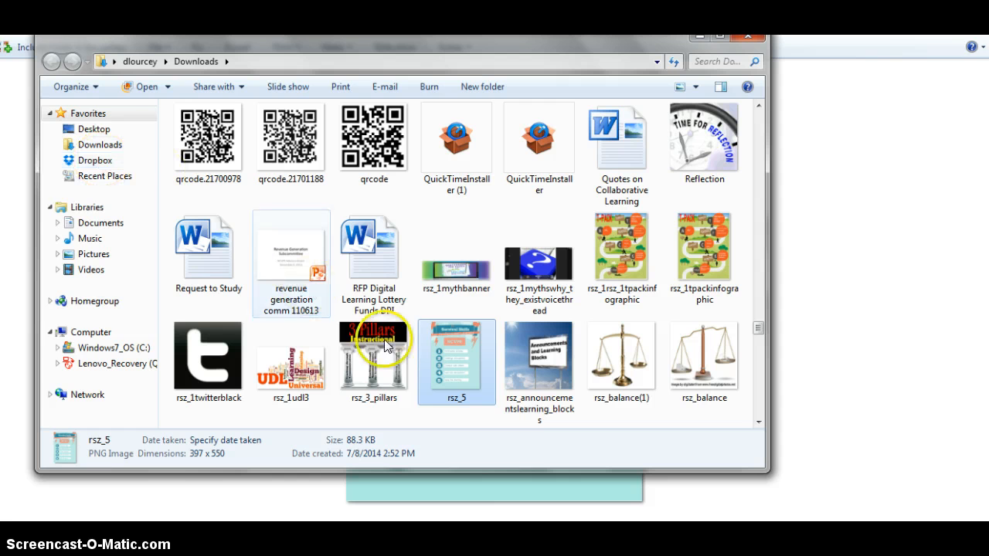
{"action": "left_click_drag", "start_coordinate": [462, 370], "coordinate": [454, 391]}
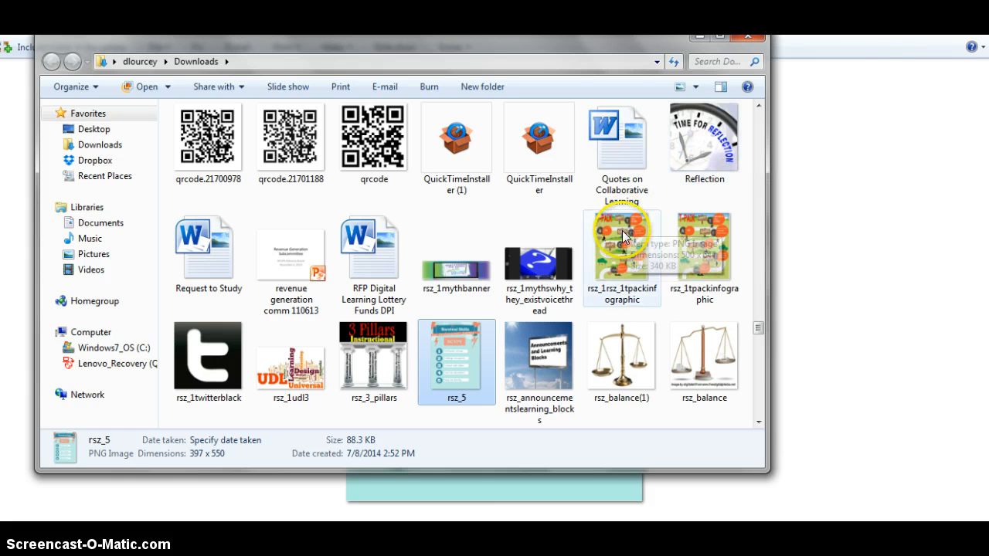
{"action": "left_click", "coordinate": [748, 36]}
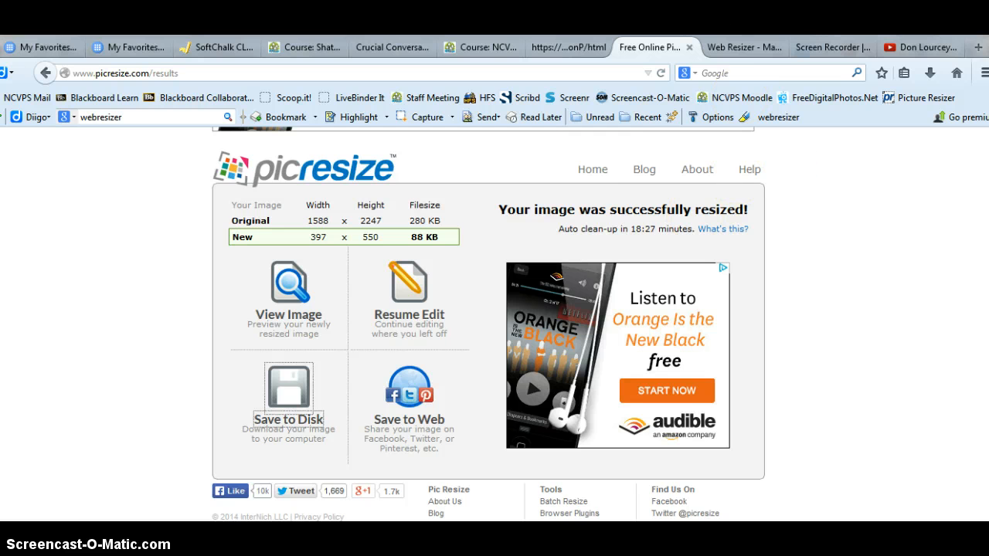
{"action": "left_click", "coordinate": [690, 48]}
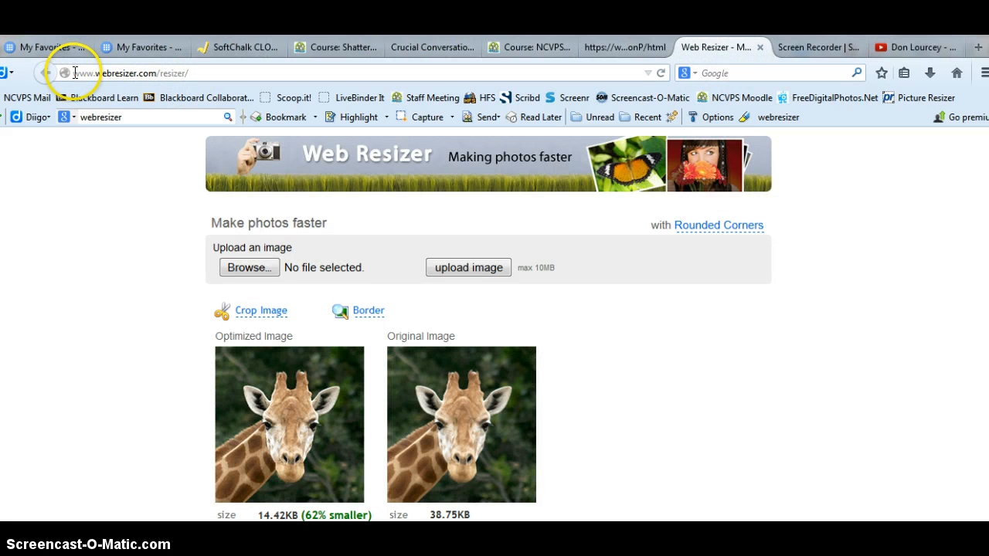
{"action": "left_click_drag", "start_coordinate": [74, 73], "coordinate": [87, 74]}
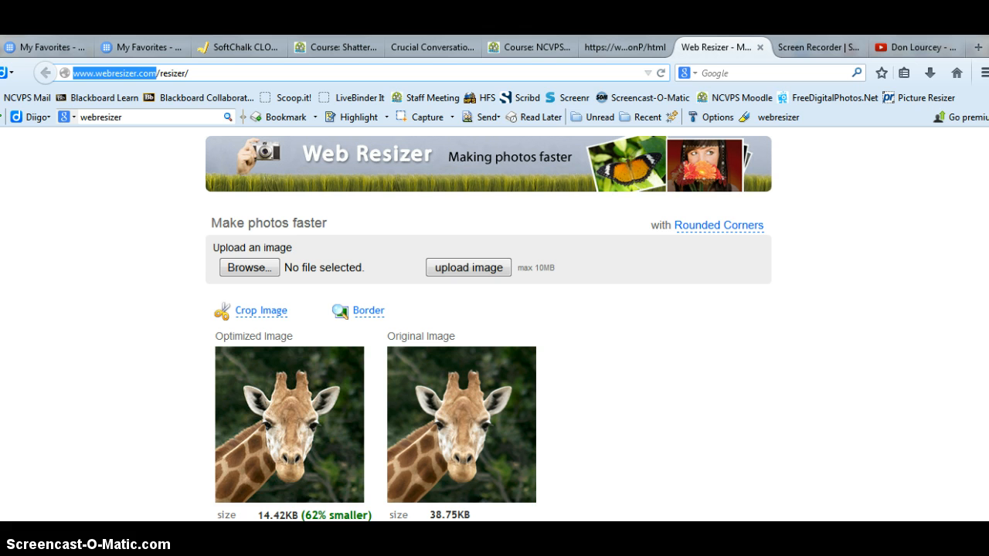
Step: Upload the picture 5 from the Downloads folder to Web Resizer and compare the optimized image's size with the original's
{"action": "scroll", "coordinate": [412, 256], "scroll_direction": "down", "scroll_amount": 2}
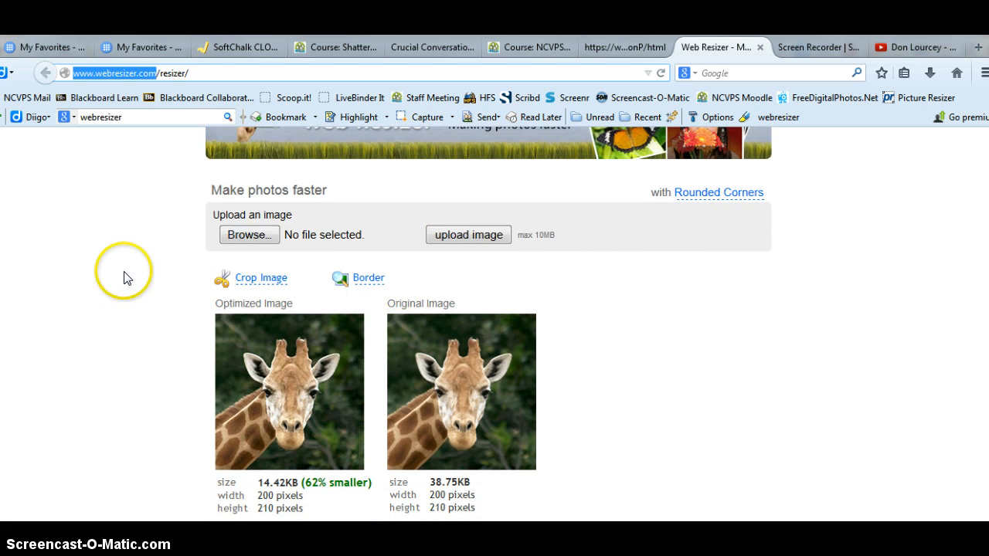
{"action": "left_click", "coordinate": [260, 239]}
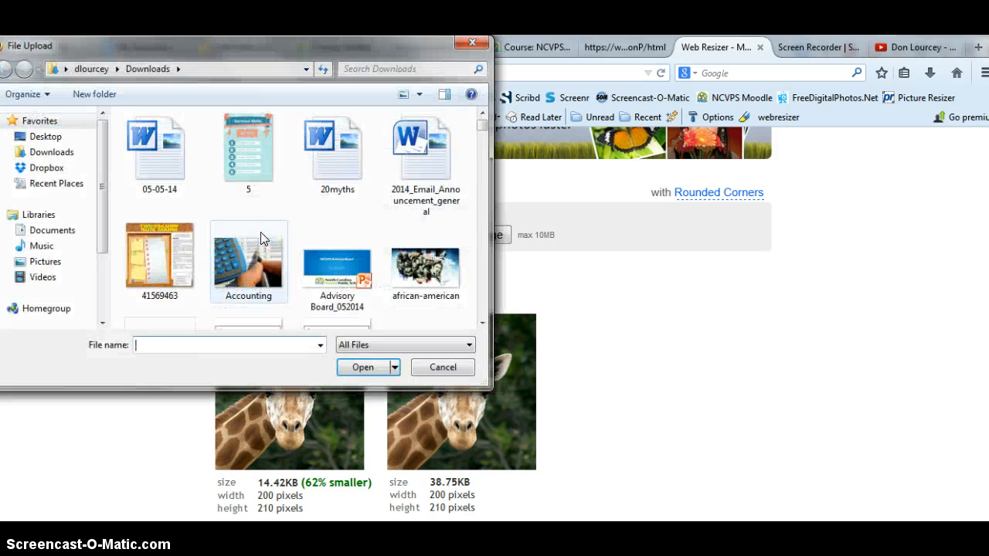
{"action": "left_click", "coordinate": [255, 157]}
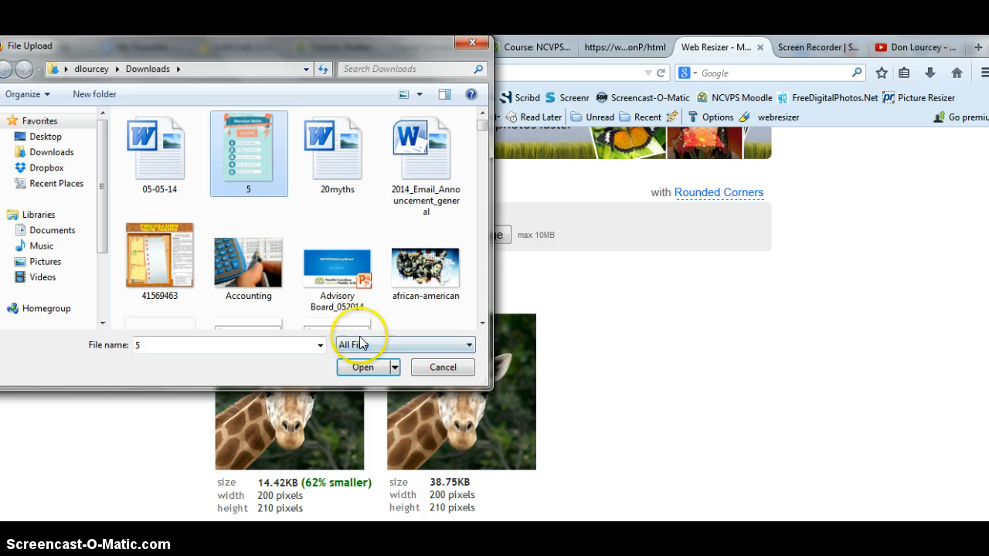
{"action": "left_click", "coordinate": [368, 367]}
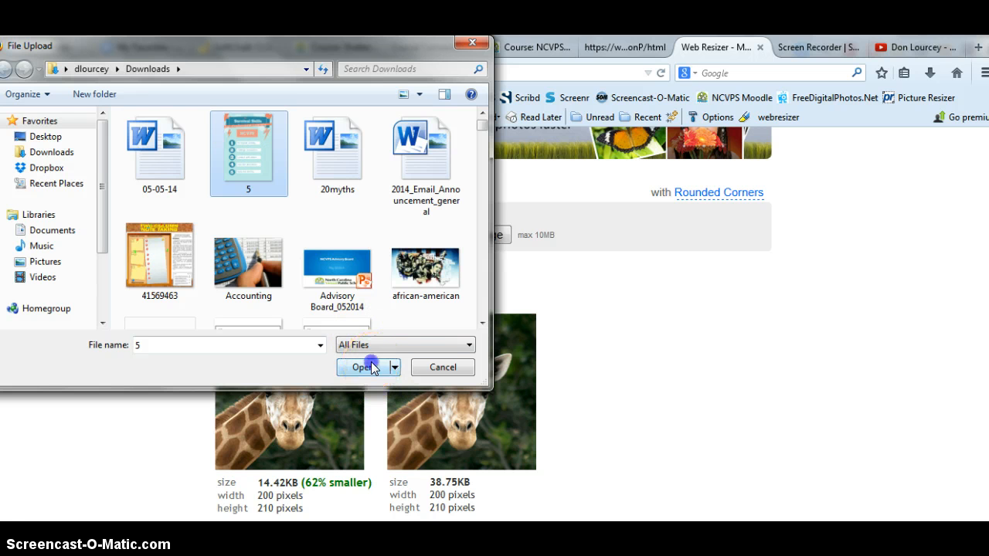
{"action": "left_click", "coordinate": [473, 236]}
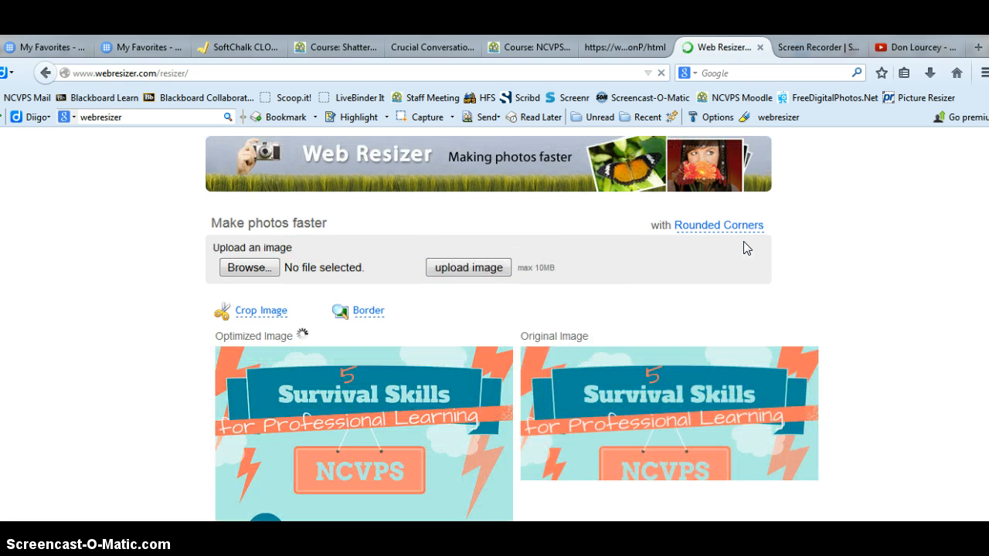
{"action": "left_click", "coordinate": [891, 211]}
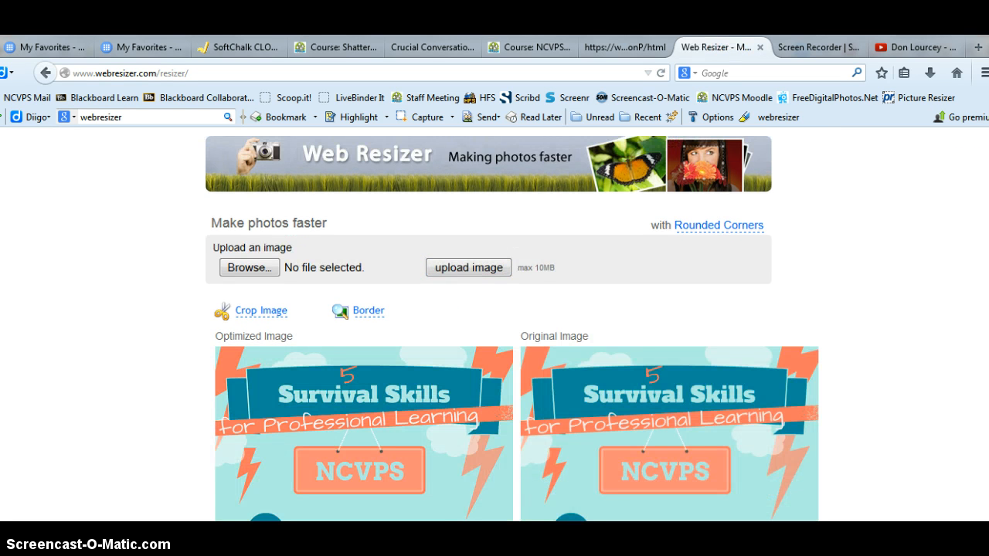
{"action": "scroll", "coordinate": [512, 323], "scroll_direction": "down", "scroll_amount": 5}
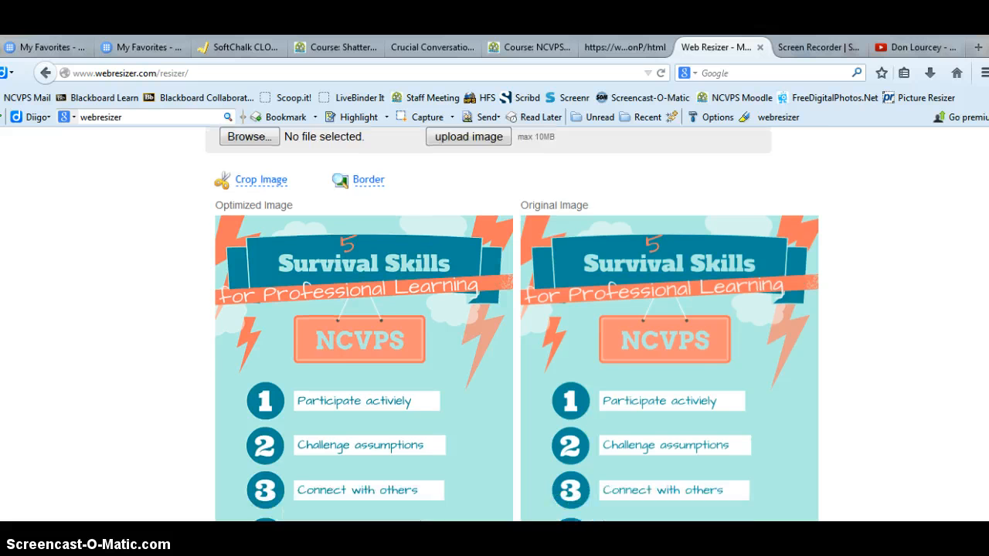
{"action": "scroll", "coordinate": [512, 322], "scroll_direction": "down", "scroll_amount": 3}
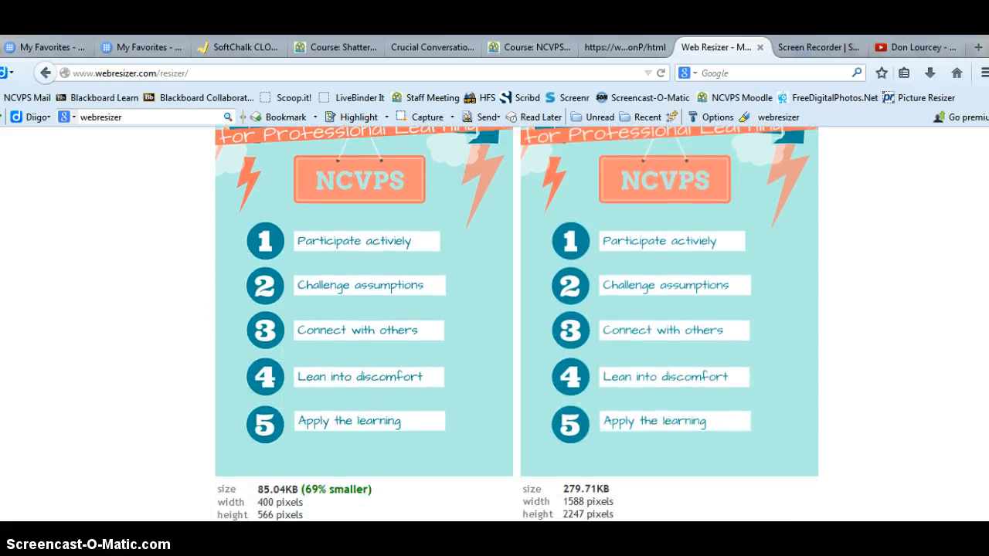
{"action": "scroll", "coordinate": [511, 323], "scroll_direction": "down", "scroll_amount": 2}
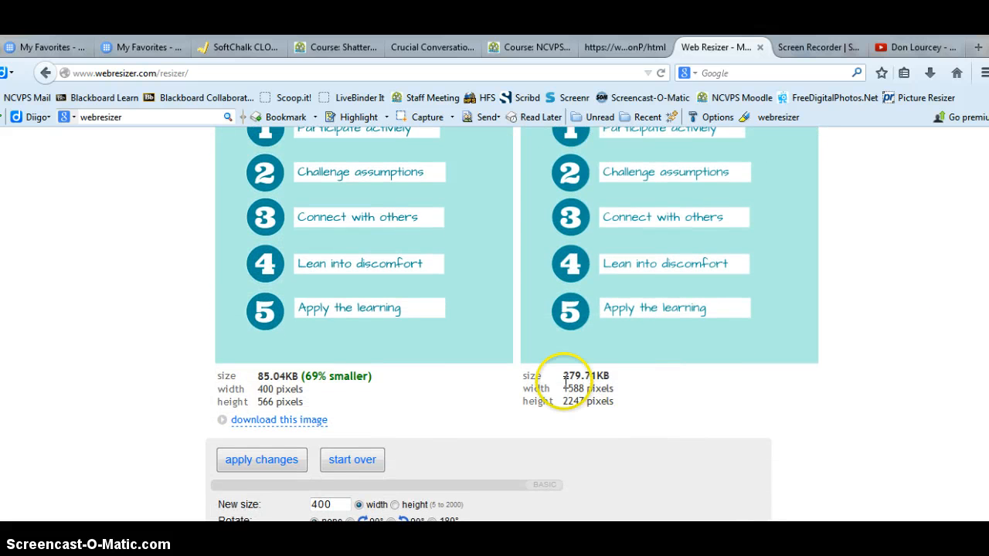
{"action": "left_click", "coordinate": [565, 389]}
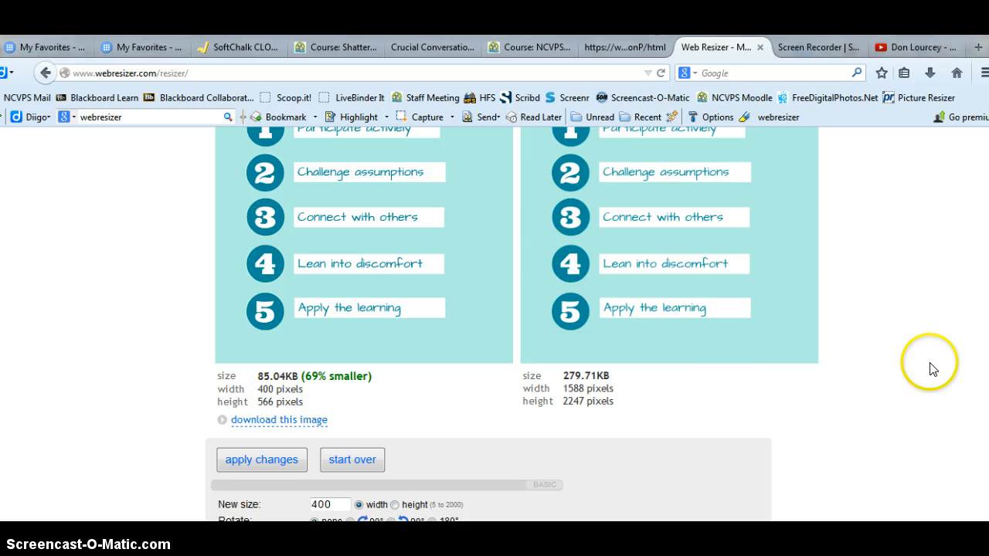
Step: Crop the image to about 378 by 419 pixels, keeping the NCVPS sign and all five list items without the title banner
{"action": "scroll", "coordinate": [944, 280], "scroll_direction": "up", "scroll_amount": 5}
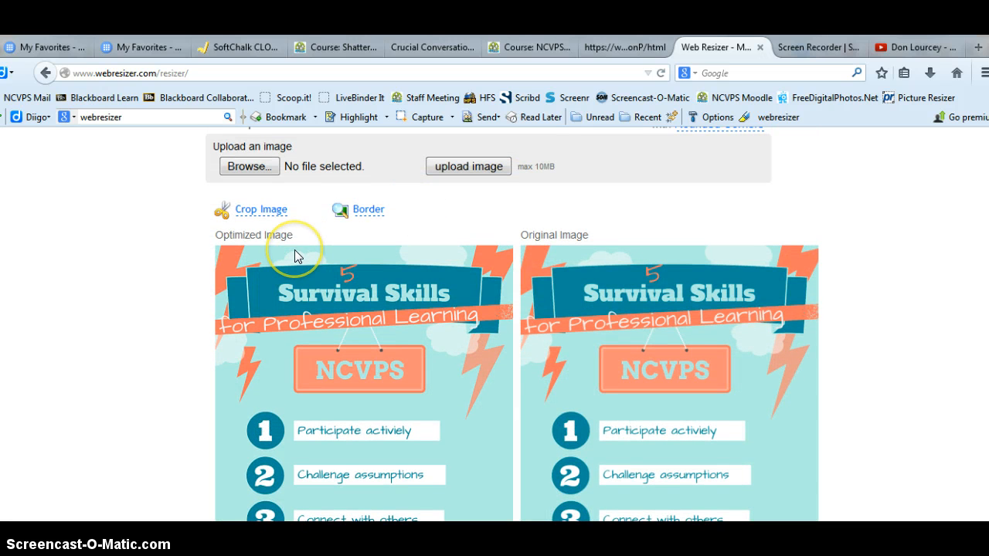
{"action": "mouse_move", "coordinate": [297, 256]}
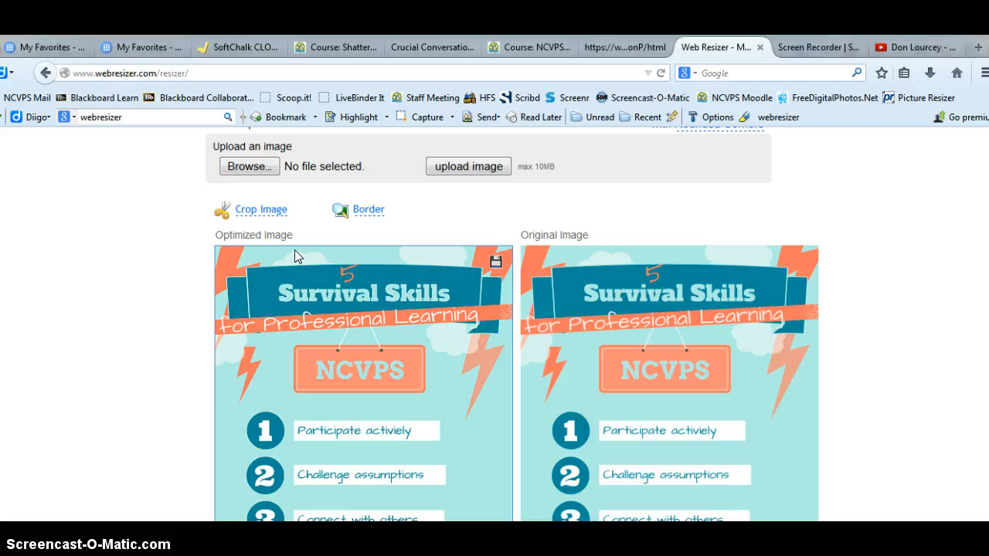
{"action": "left_click", "coordinate": [261, 210]}
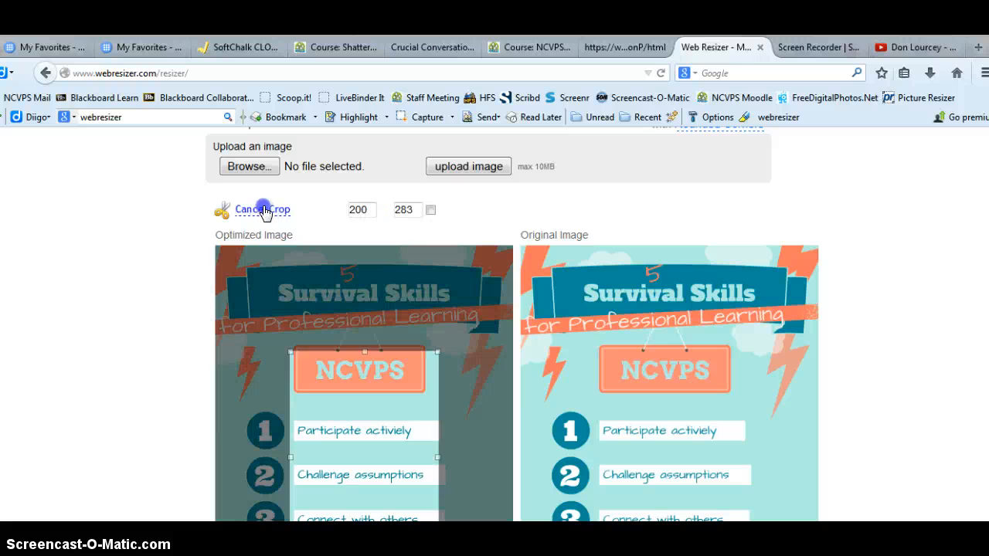
{"action": "left_click_drag", "start_coordinate": [390, 434], "coordinate": [325, 418]}
{"action": "left_click_drag", "start_coordinate": [373, 443], "coordinate": [507, 442]}
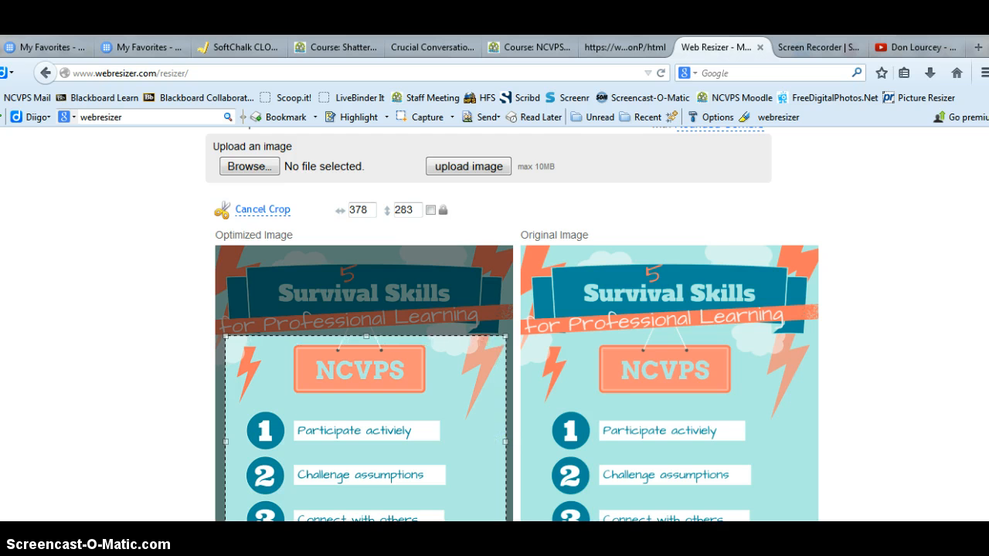
{"action": "scroll", "coordinate": [940, 377], "scroll_direction": "down", "scroll_amount": 2}
{"action": "scroll", "coordinate": [512, 323], "scroll_direction": "down", "scroll_amount": 2}
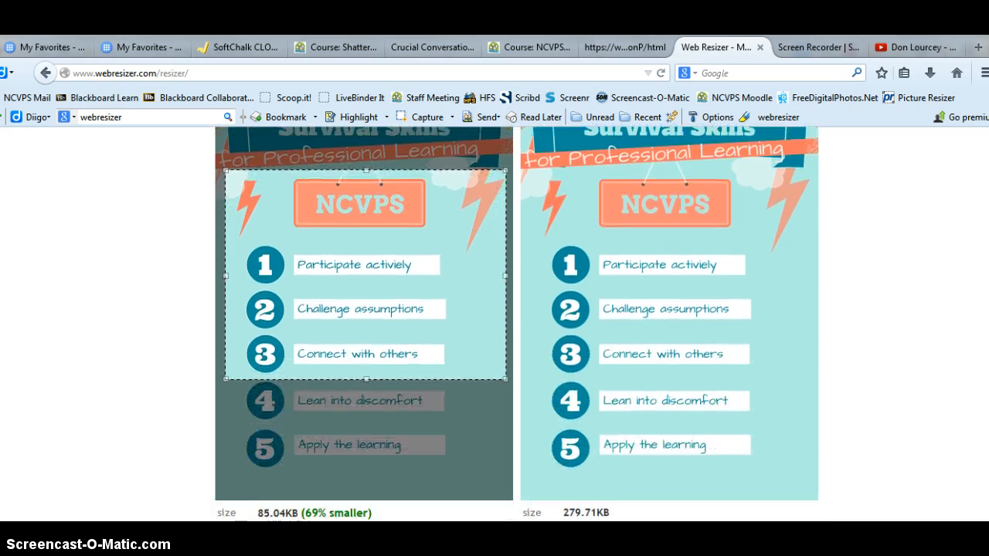
{"action": "left_click_drag", "start_coordinate": [363, 375], "coordinate": [376, 479]}
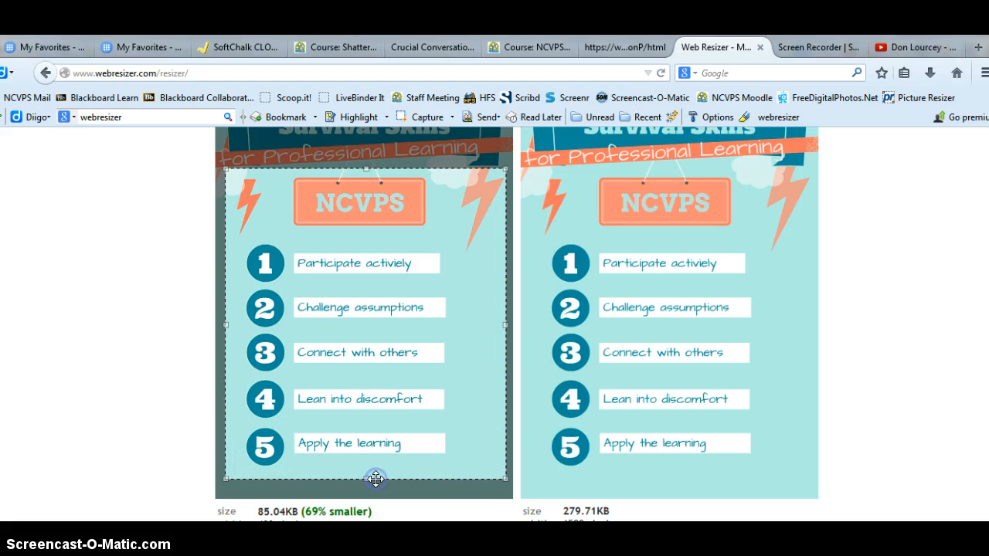
{"action": "scroll", "coordinate": [508, 445], "scroll_direction": "down", "scroll_amount": 3}
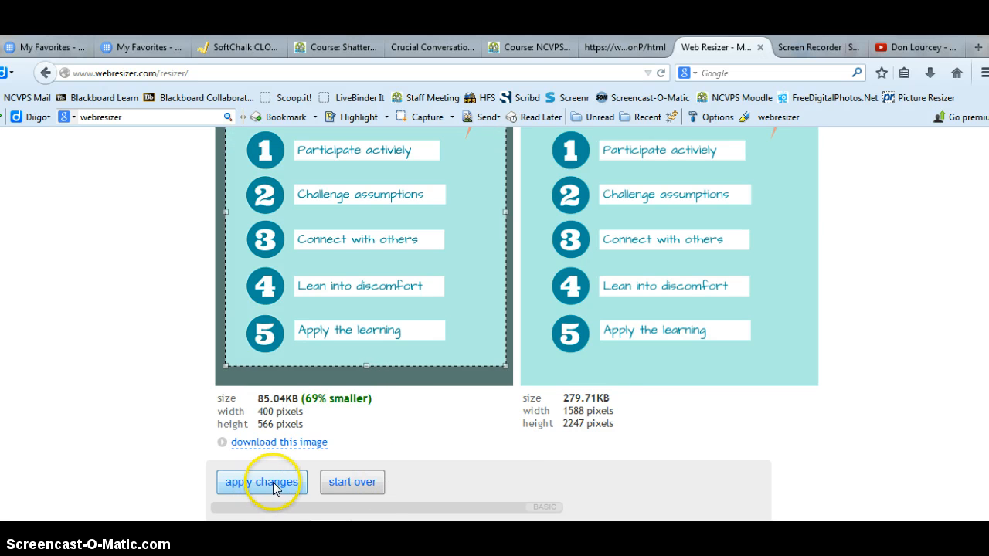
{"action": "left_click", "coordinate": [266, 493]}
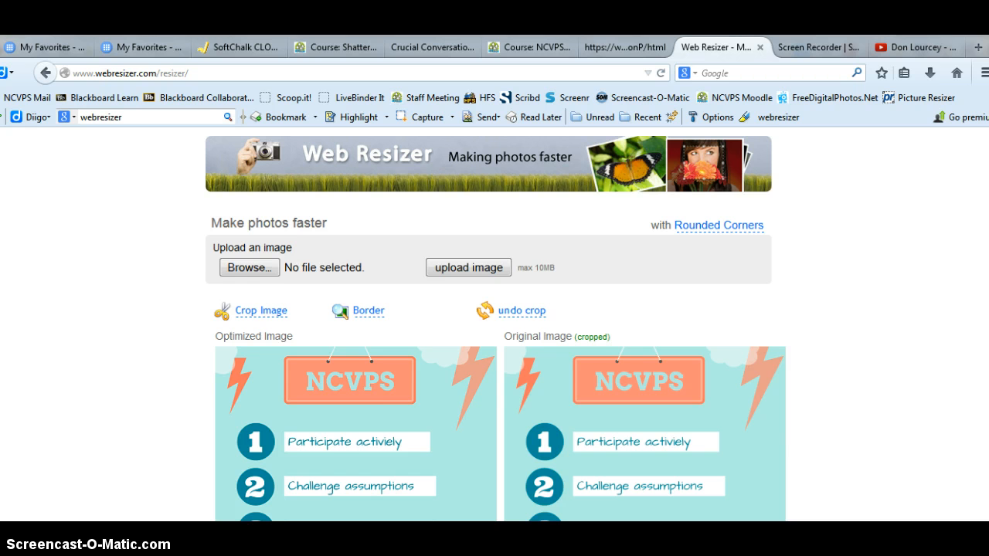
Step: Review the cropped image's dimensions and set its new size to 400 pixels in width
{"action": "scroll", "coordinate": [494, 325], "scroll_direction": "down", "scroll_amount": 3}
{"action": "scroll", "coordinate": [495, 325], "scroll_direction": "up", "scroll_amount": 1}
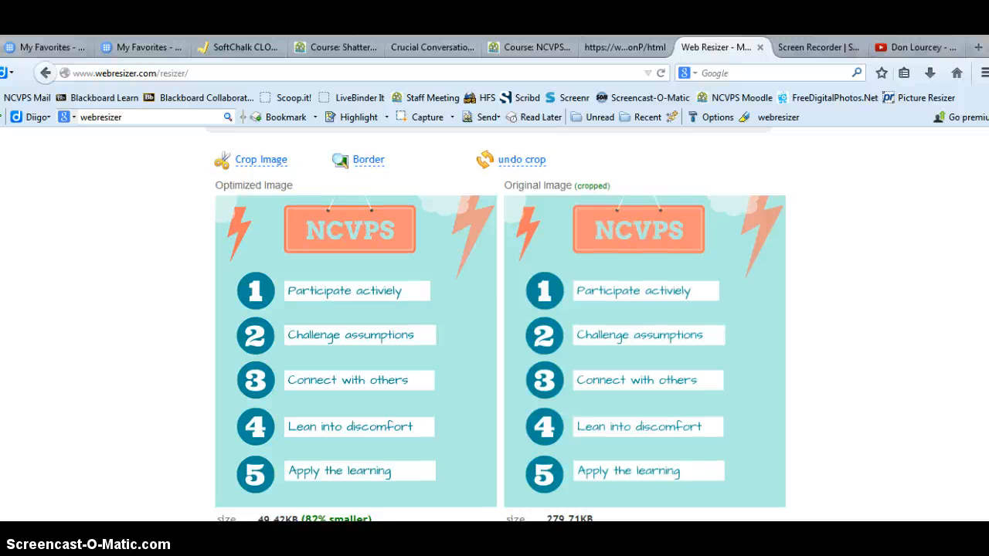
{"action": "scroll", "coordinate": [495, 324], "scroll_direction": "down", "scroll_amount": 5}
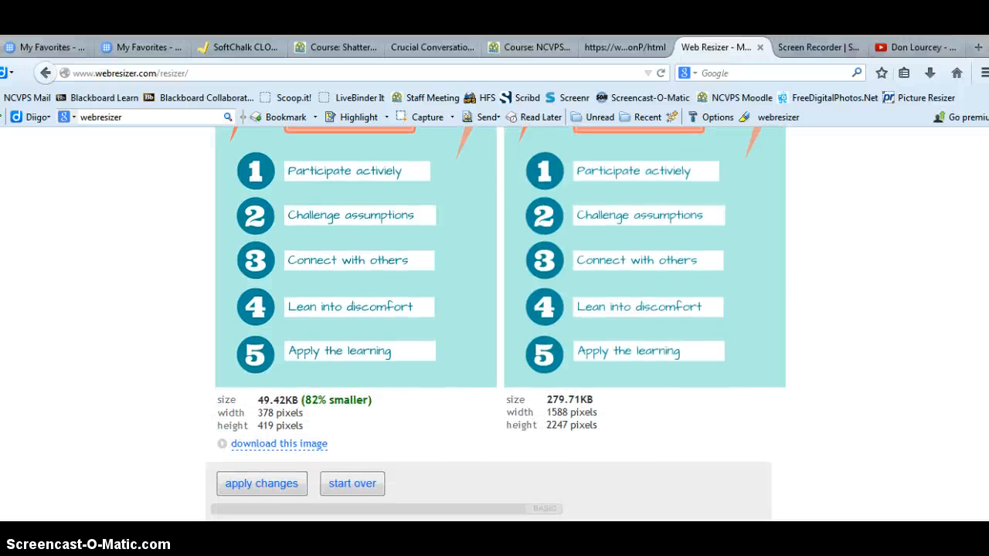
{"action": "scroll", "coordinate": [494, 324], "scroll_direction": "up", "scroll_amount": 1}
{"action": "scroll", "coordinate": [495, 325], "scroll_direction": "down", "scroll_amount": 1}
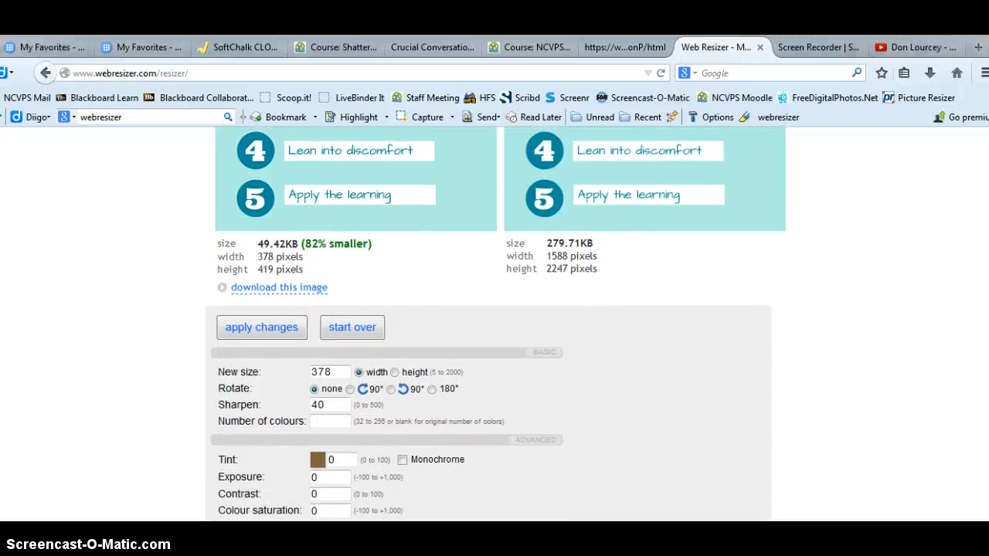
{"action": "scroll", "coordinate": [494, 325], "scroll_direction": "up", "scroll_amount": 1}
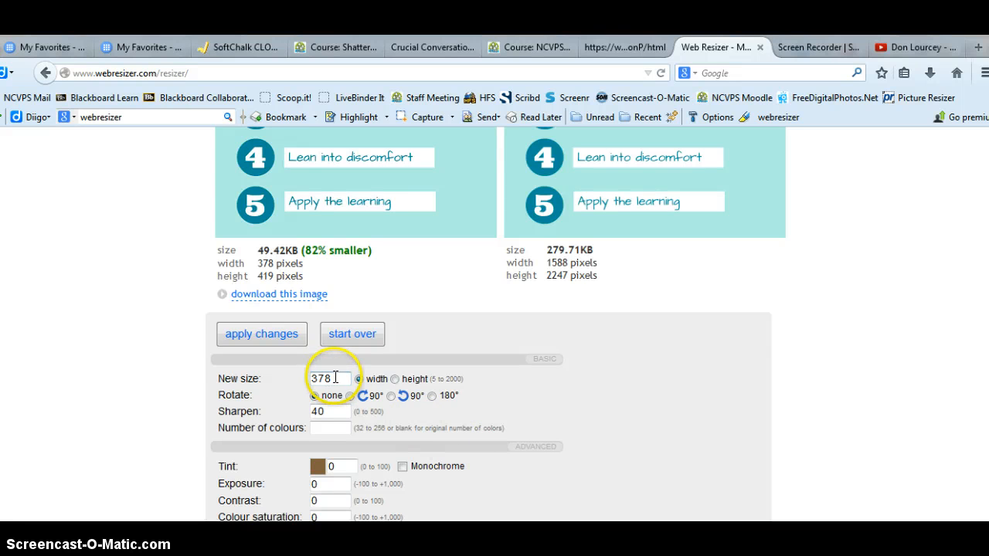
{"action": "double_click", "coordinate": [334, 378]}
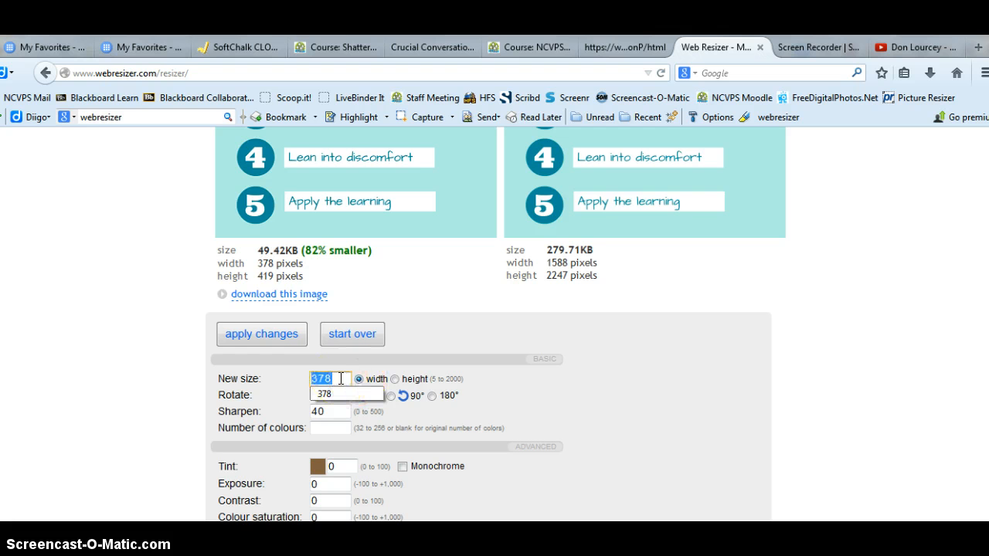
{"action": "type", "text": "400"}
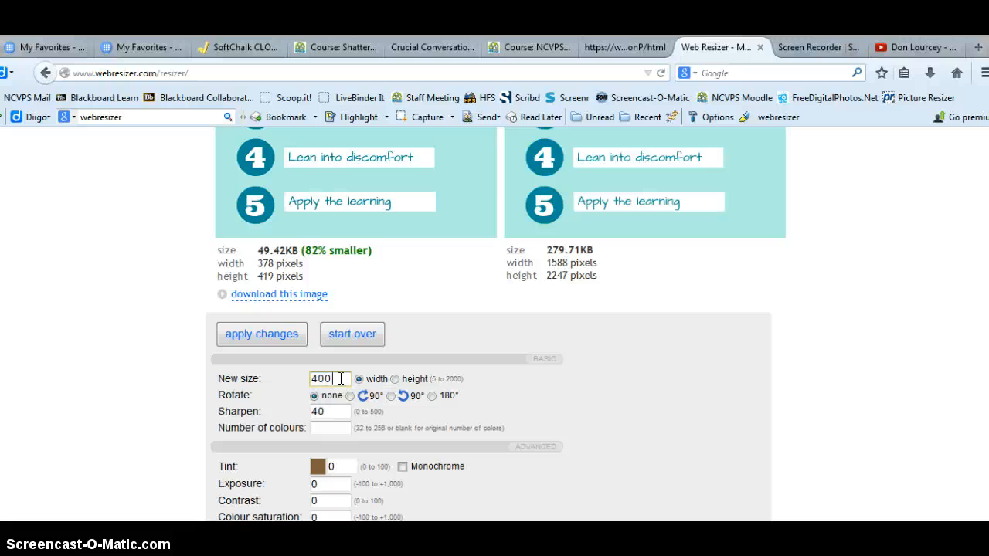
Step: Base the new size on the image's height and set it to 800 pixels
{"action": "left_click", "coordinate": [394, 379]}
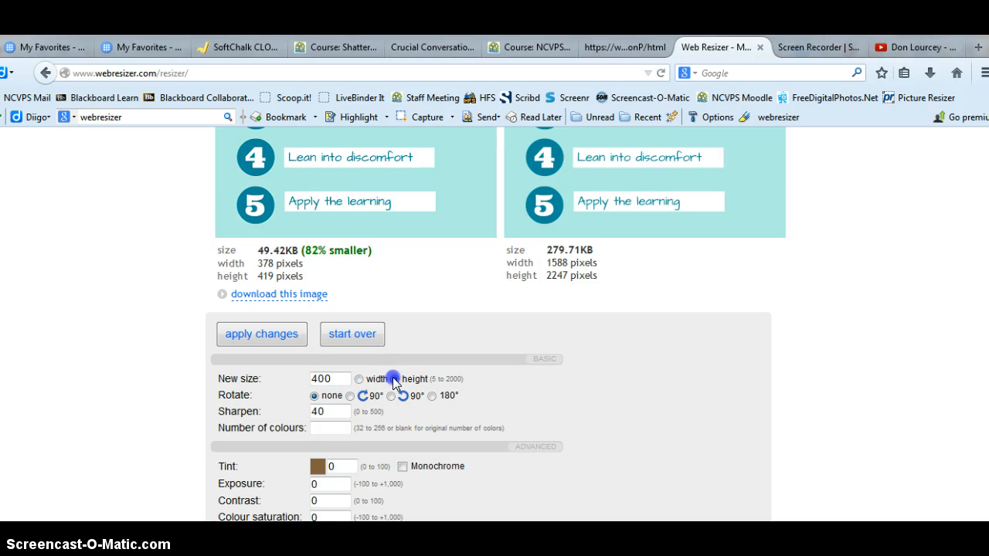
{"action": "left_click", "coordinate": [337, 378]}
{"action": "left_click", "coordinate": [340, 379]}
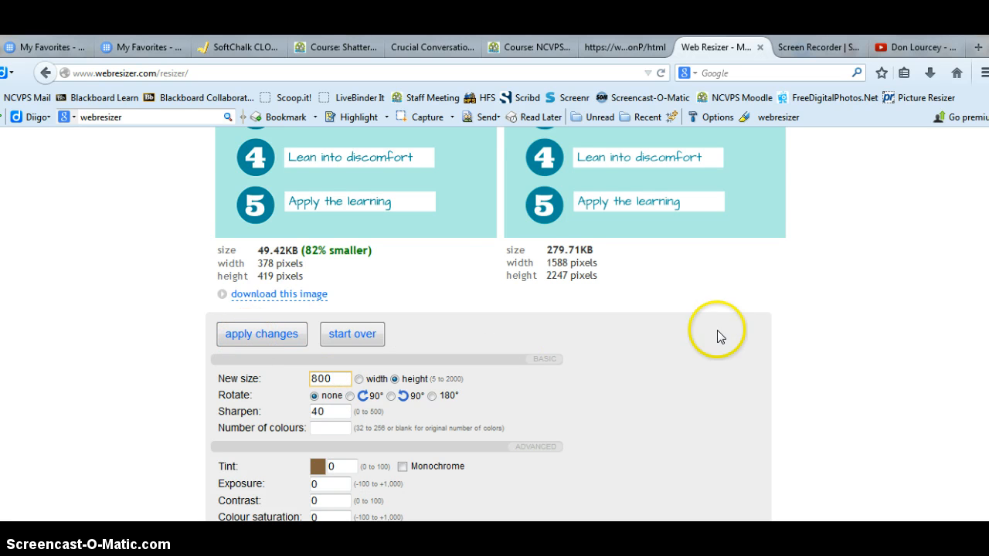
Step: Review the remaining advanced and border options, and download the cropped image by saving the file 5_opt.png
{"action": "scroll", "coordinate": [966, 351], "scroll_direction": "down", "scroll_amount": 1}
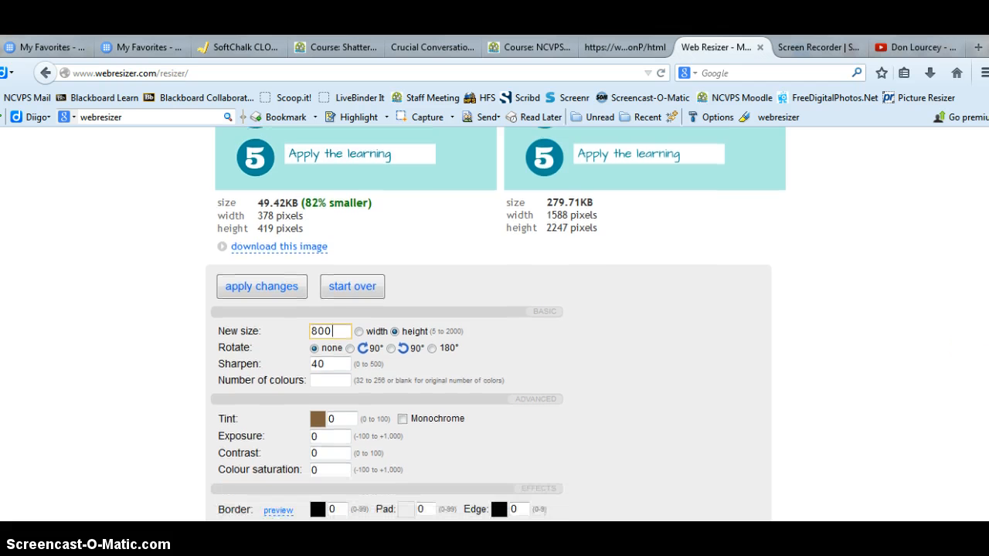
{"action": "scroll", "coordinate": [496, 324], "scroll_direction": "down", "scroll_amount": 2}
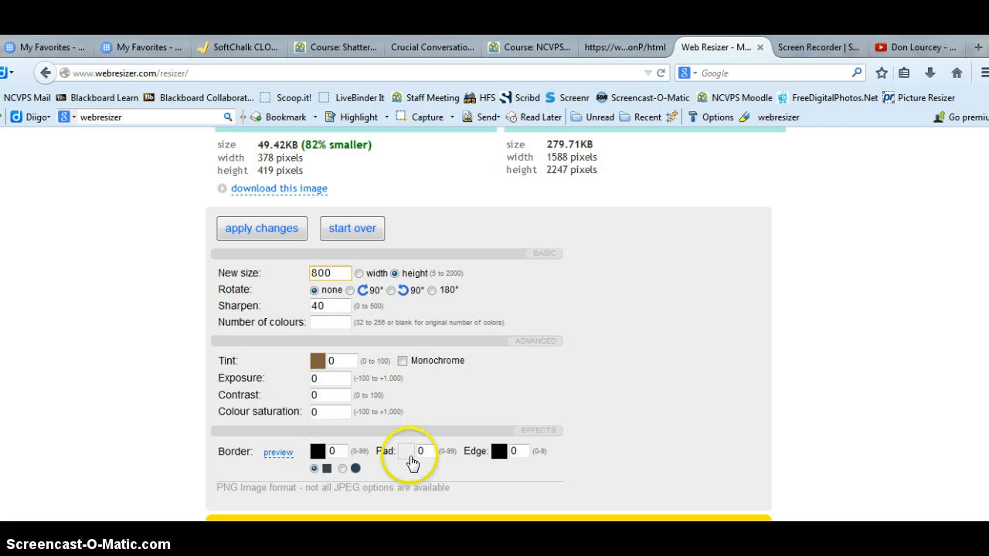
{"action": "scroll", "coordinate": [986, 421], "scroll_direction": "down", "scroll_amount": 1}
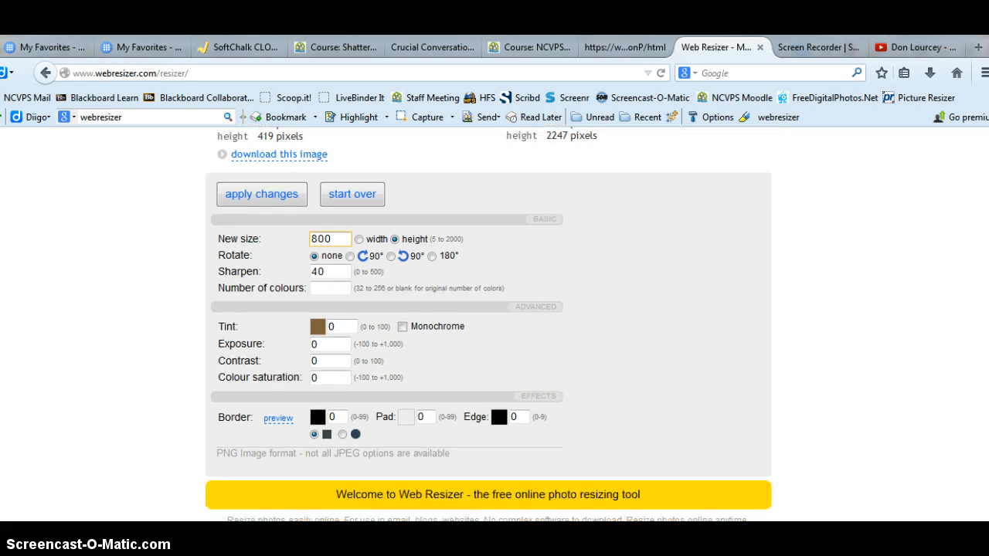
{"action": "scroll", "coordinate": [494, 324], "scroll_direction": "up", "scroll_amount": 4}
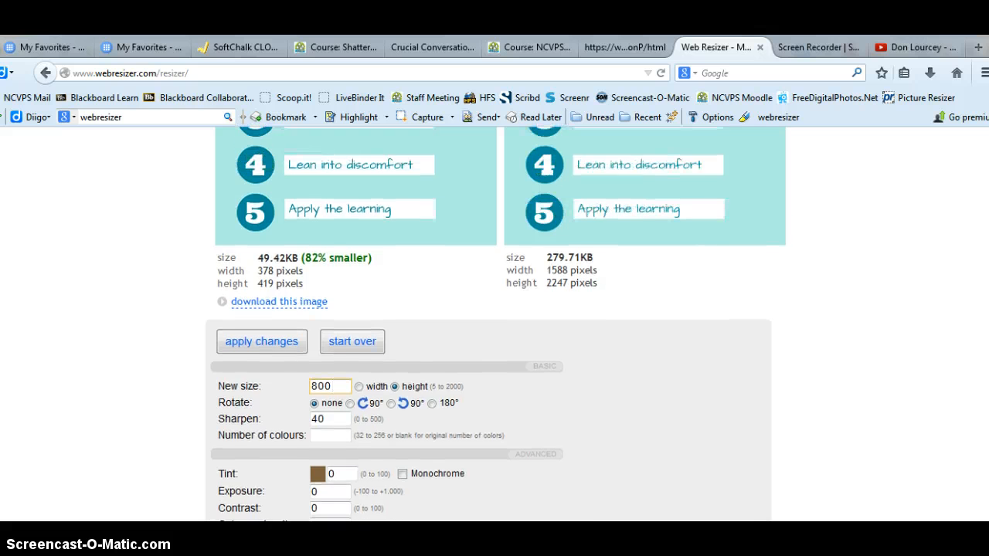
{"action": "scroll", "coordinate": [984, 352], "scroll_direction": "up", "scroll_amount": 3}
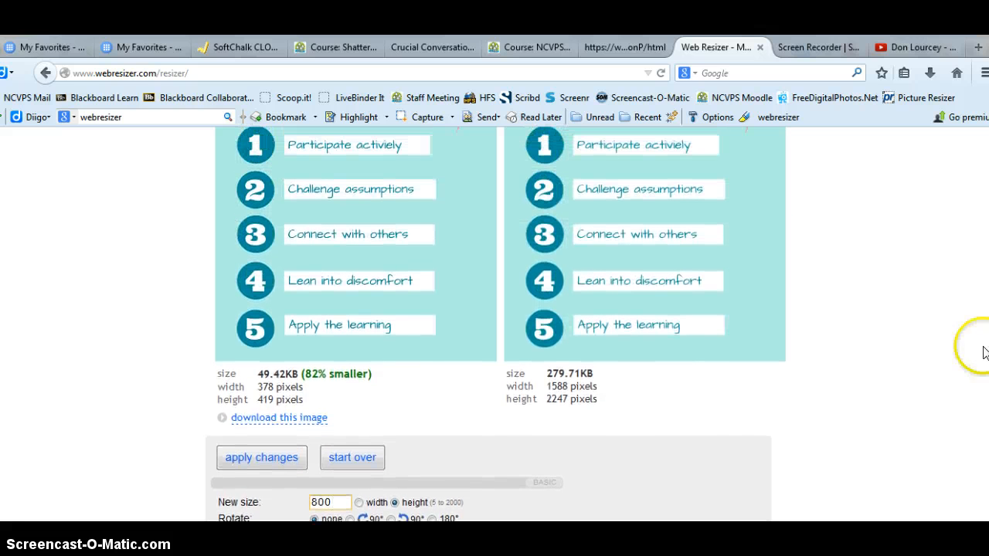
{"action": "left_click", "coordinate": [294, 420]}
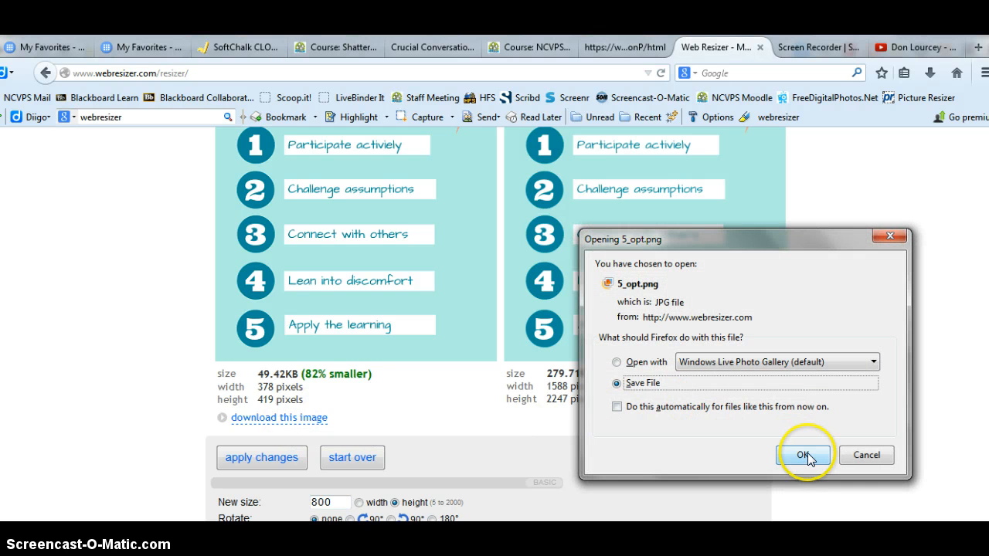
{"action": "left_click", "coordinate": [803, 455]}
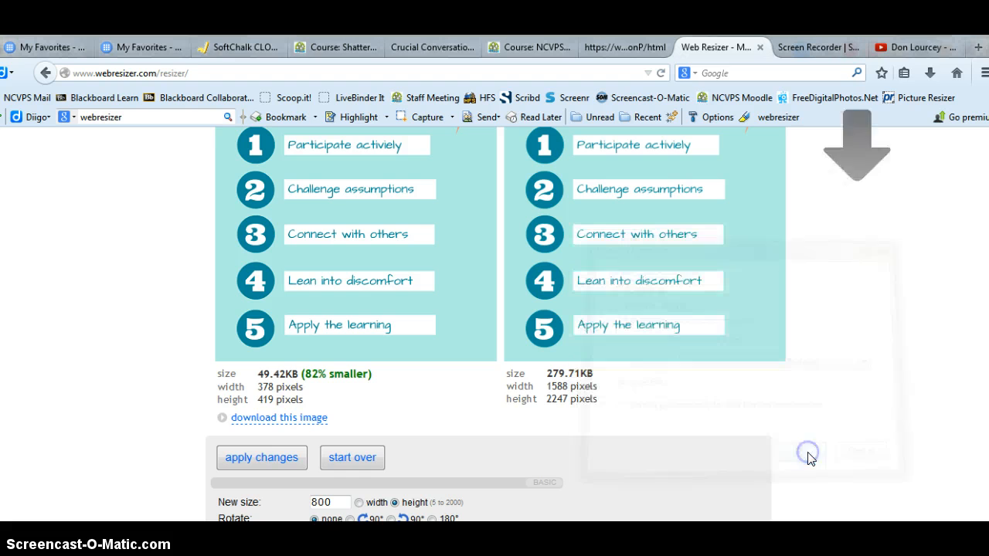
Step: View the downloaded 5_opt.png and inspect its file details in its folder before returning to Web Resizer in Firefox
{"action": "left_click", "coordinate": [931, 74]}
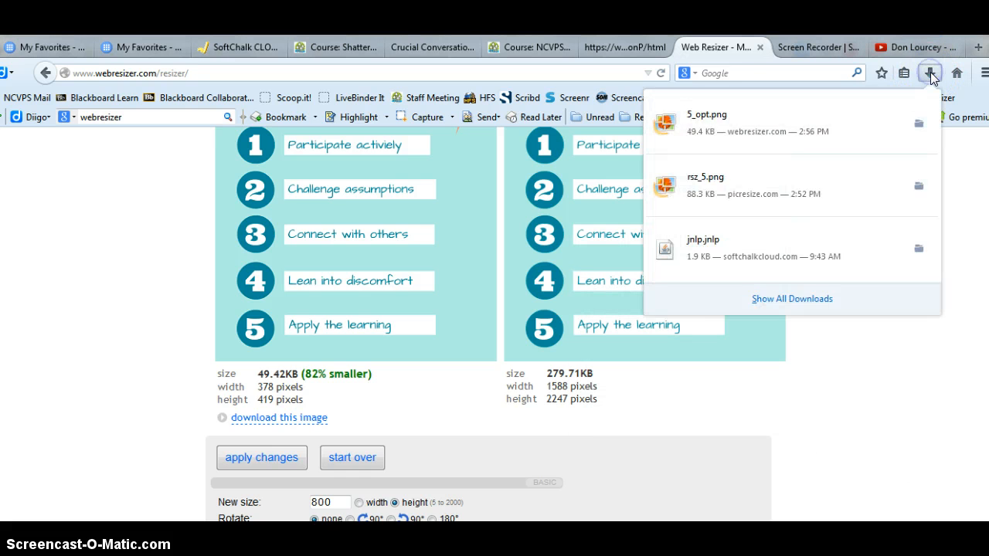
{"action": "left_click", "coordinate": [709, 128]}
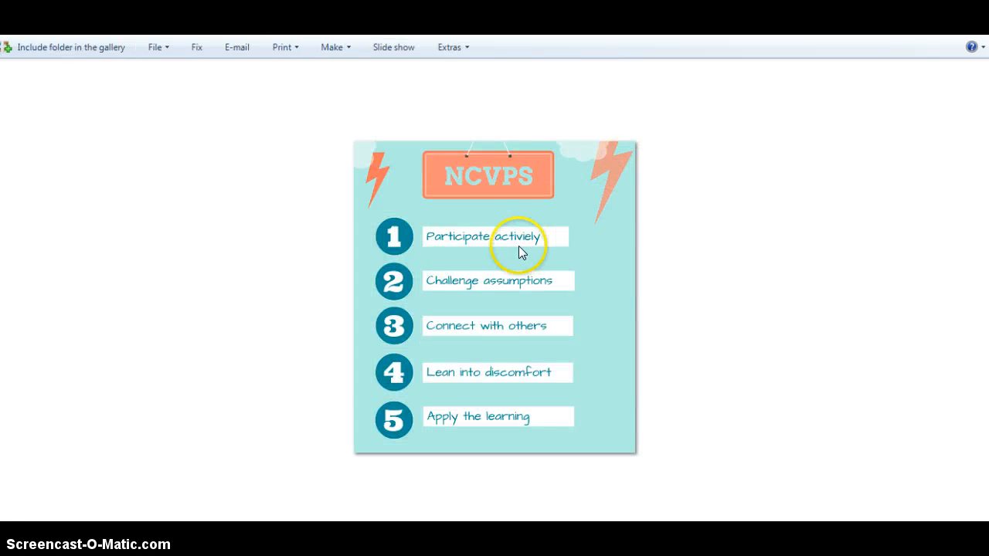
{"action": "right_click", "coordinate": [508, 279]}
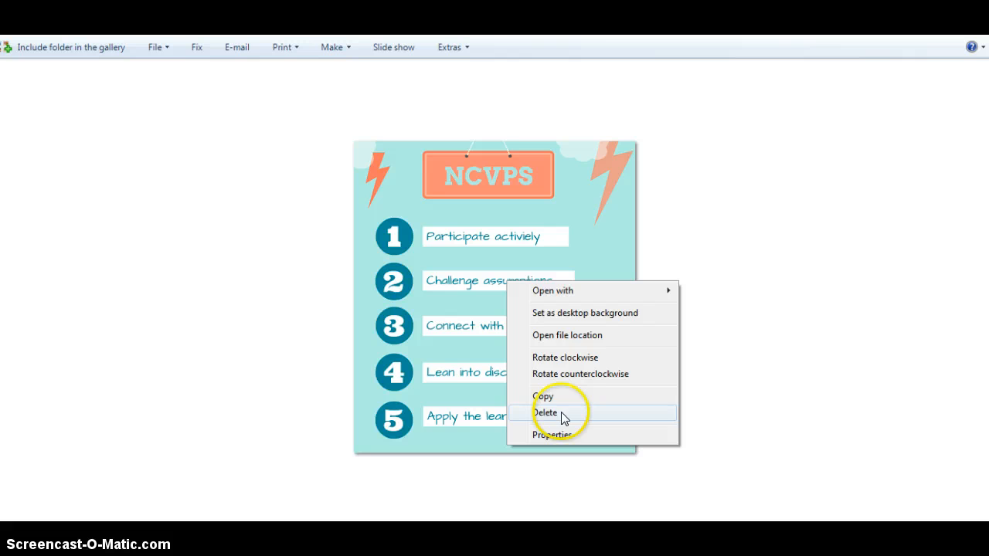
{"action": "left_click", "coordinate": [571, 334]}
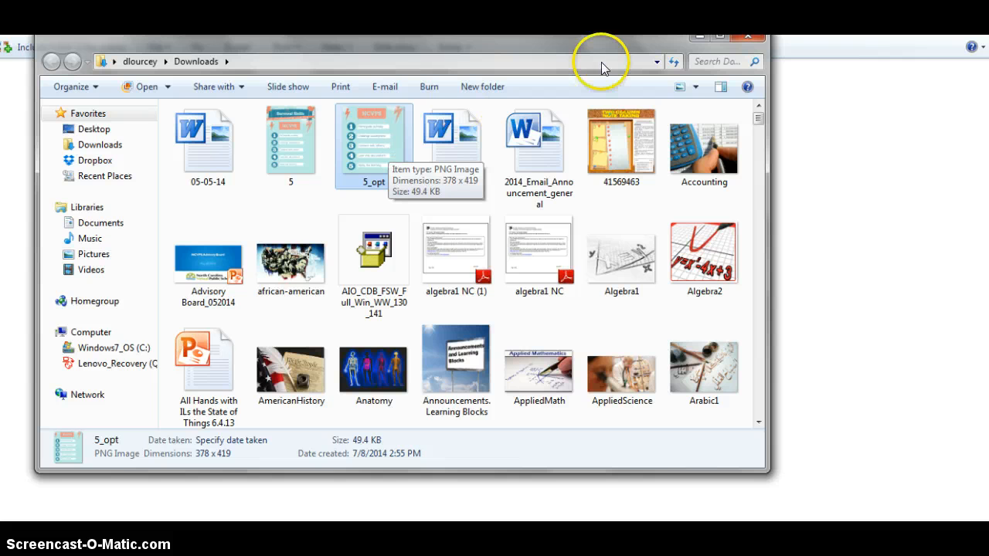
{"action": "left_click", "coordinate": [699, 36]}
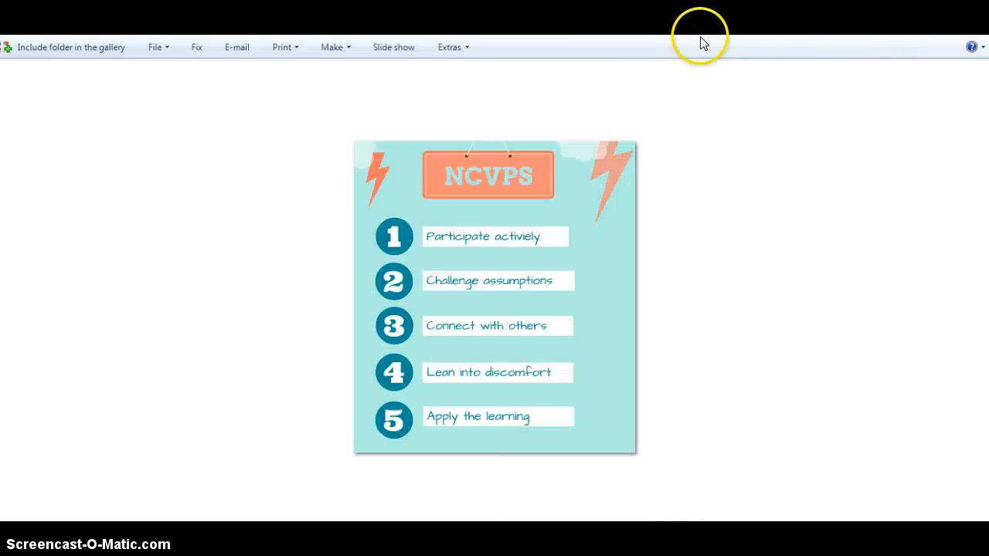
{"action": "key", "text": "alt+Tab"}
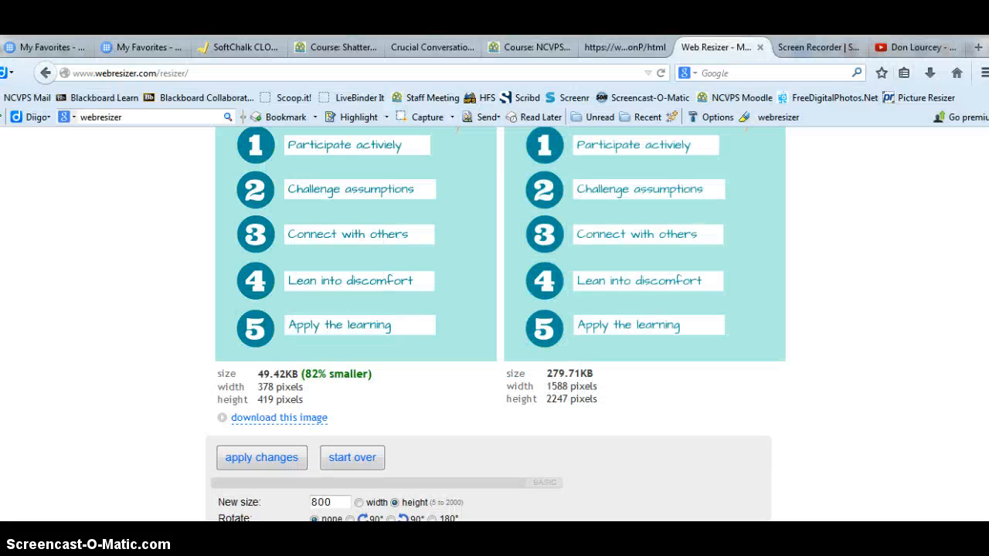